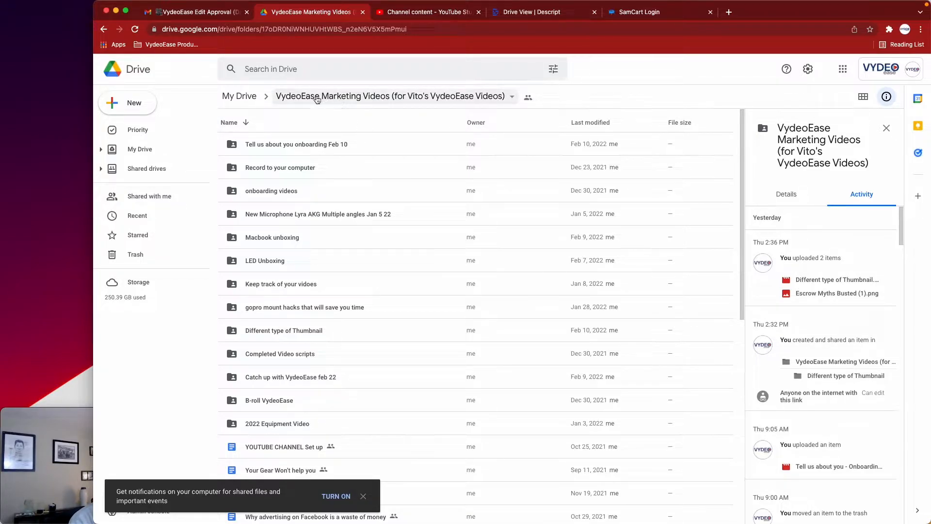
Go to My Drive and open the sharing settings of the VydeoEase Marketing Videos folder
{"action": "left_click", "coordinate": [239, 96]}
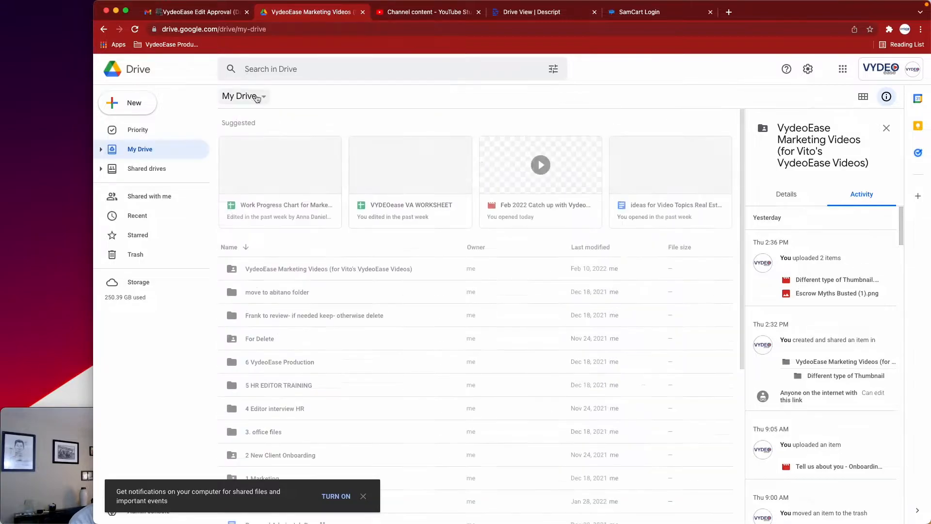
{"action": "scroll", "coordinate": [291, 291], "scroll_direction": "down", "scroll_amount": 2}
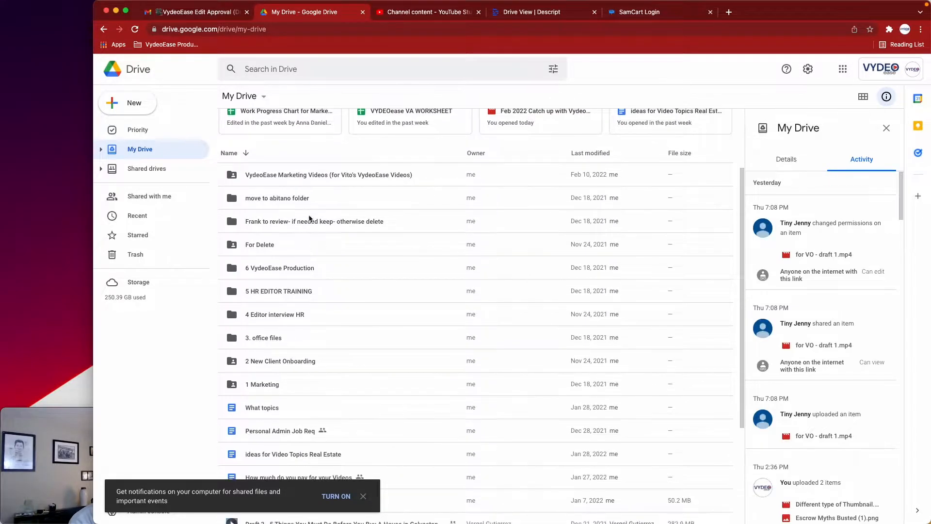
{"action": "scroll", "coordinate": [288, 373], "scroll_direction": "up", "scroll_amount": 2}
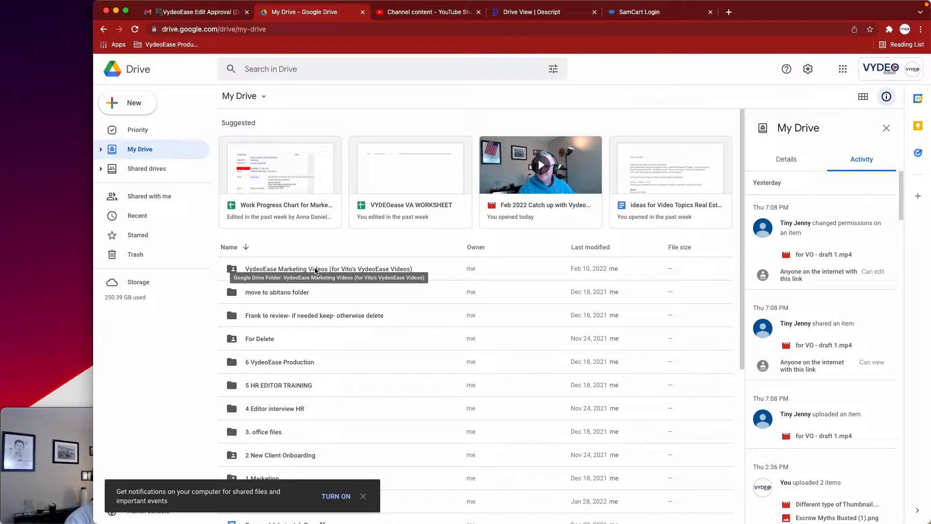
{"action": "left_click", "coordinate": [315, 269]}
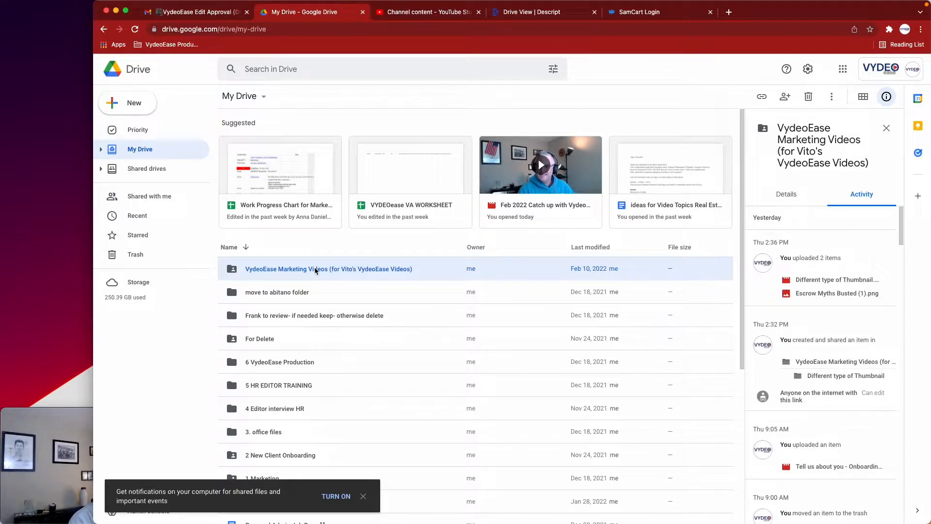
{"action": "right_click", "coordinate": [318, 266]}
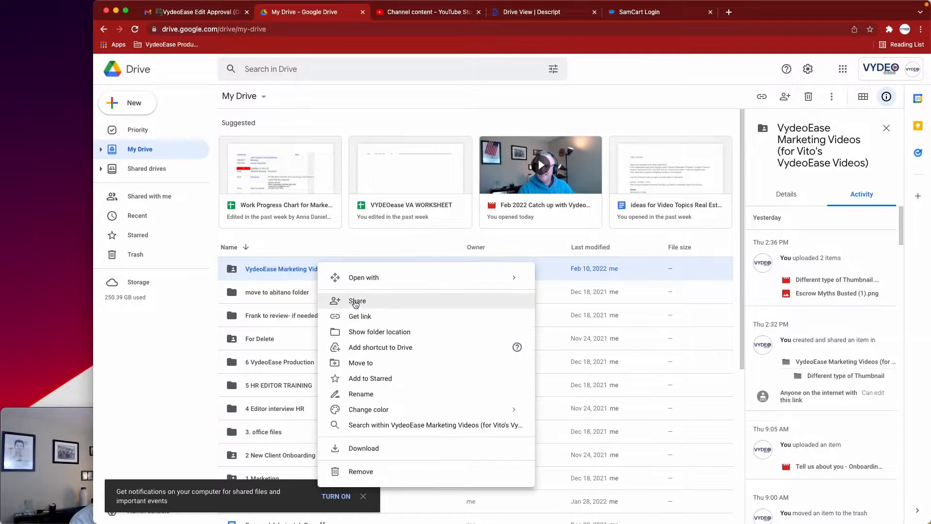
{"action": "left_click", "coordinate": [357, 303]}
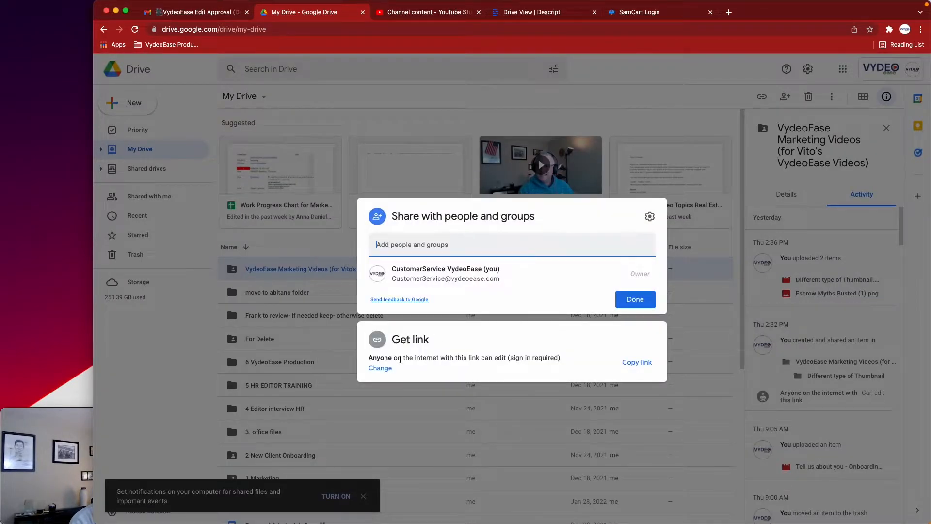
Review the folder's link access and role options, keep anyone with the link as Editor, and copy the share link
{"action": "left_click", "coordinate": [381, 368]}
{"action": "left_click", "coordinate": [454, 326]}
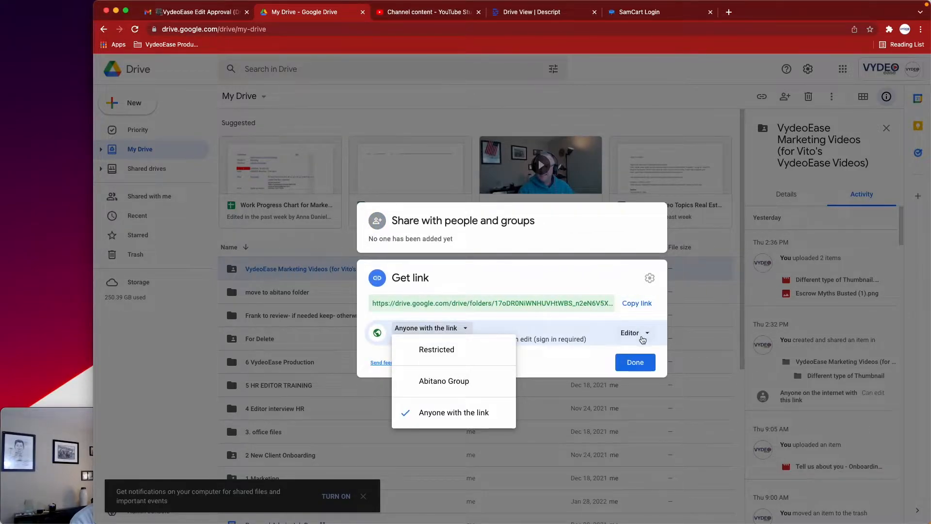
{"action": "left_click", "coordinate": [632, 334]}
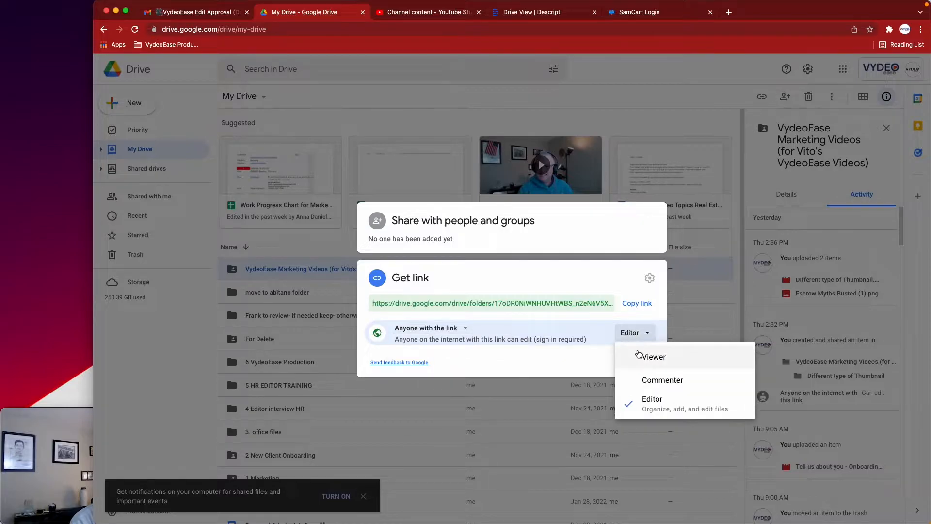
{"action": "left_click", "coordinate": [572, 358]}
{"action": "left_click", "coordinate": [637, 304]}
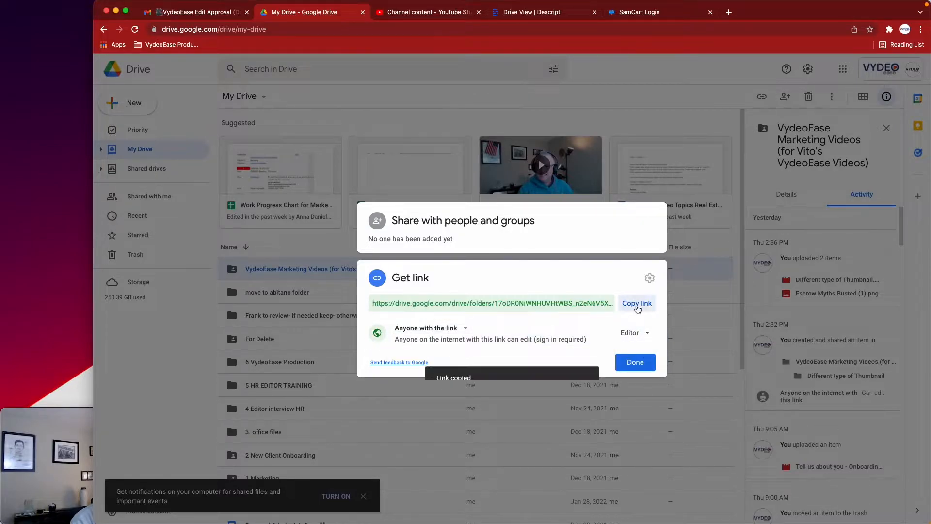
{"action": "left_click", "coordinate": [280, 249]}
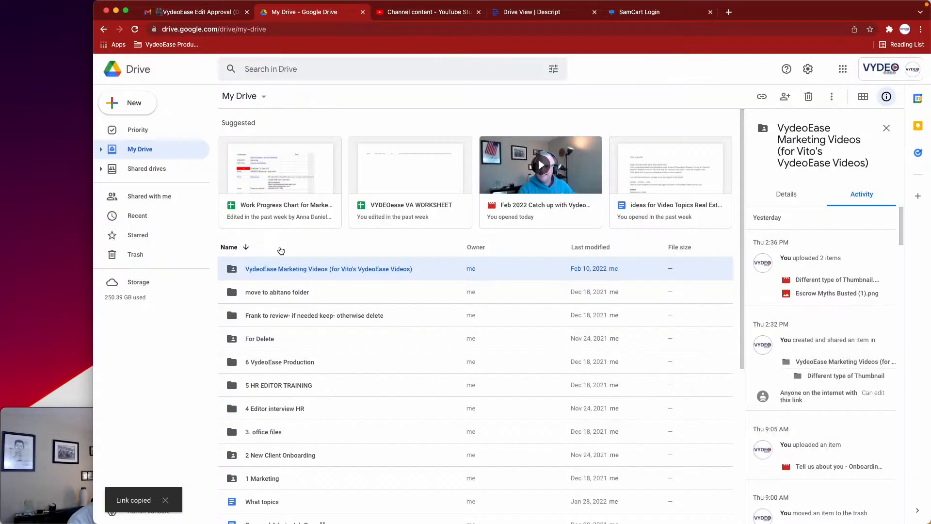
Download "Tell us about you - Onboarding.mov" from the "Tell us about you onboarding Feb 10" subfolder of the marketing videos folder
{"action": "double_click", "coordinate": [421, 269]}
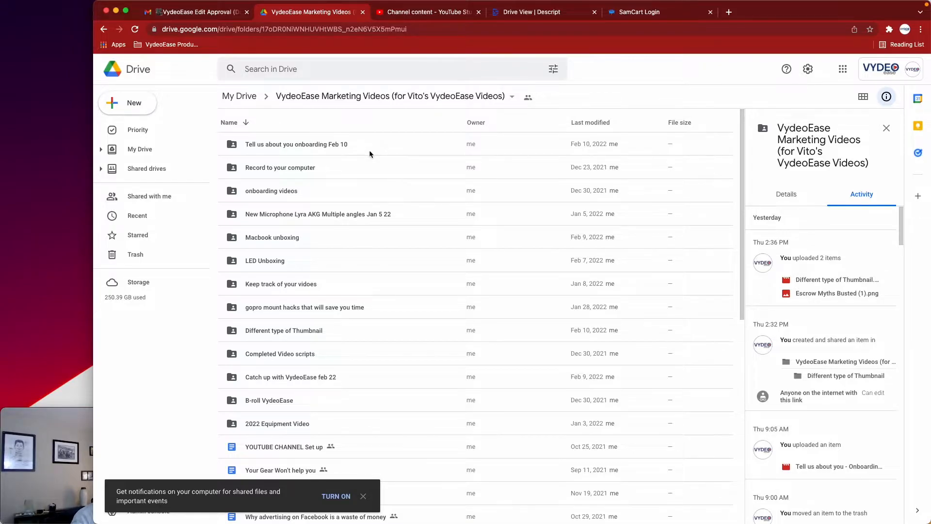
{"action": "double_click", "coordinate": [316, 154]}
{"action": "left_click", "coordinate": [315, 154]}
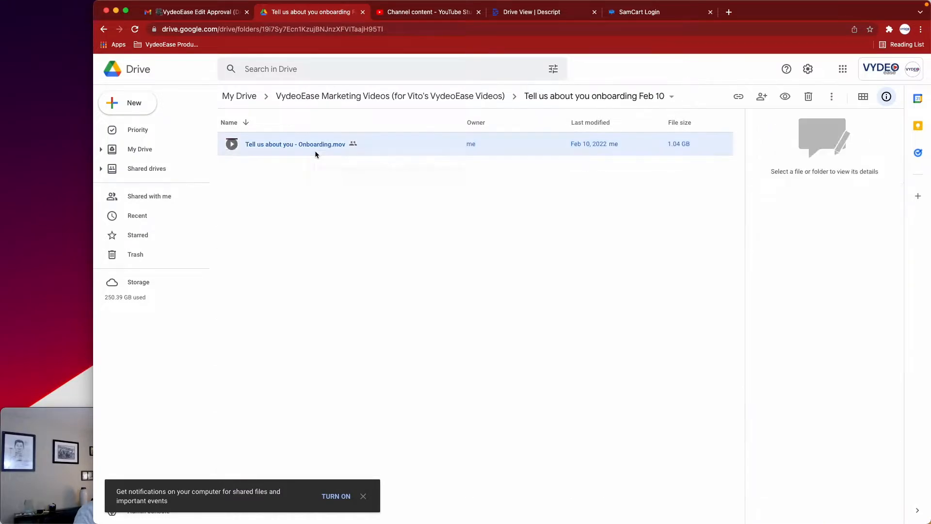
{"action": "right_click", "coordinate": [316, 154]}
{"action": "left_click", "coordinate": [344, 400]}
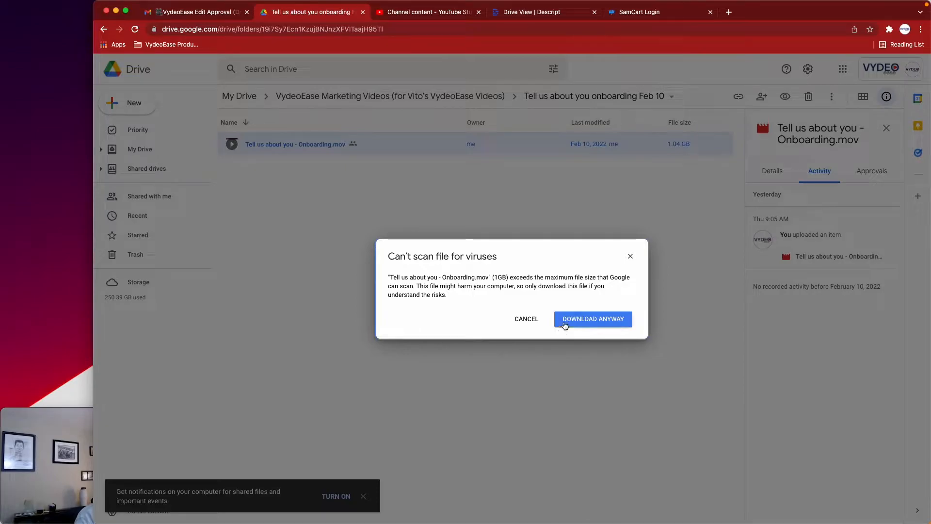
{"action": "left_click", "coordinate": [565, 320]}
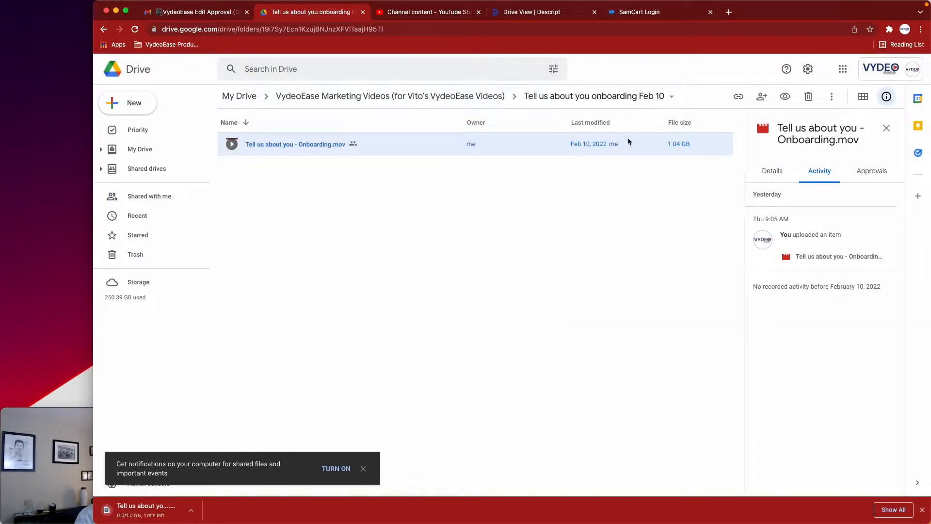
Return to the VydeoEase Marketing Videos folder and examine its subfolders and script documents, including the B-roll VydeoEase folder
{"action": "left_click", "coordinate": [355, 96]}
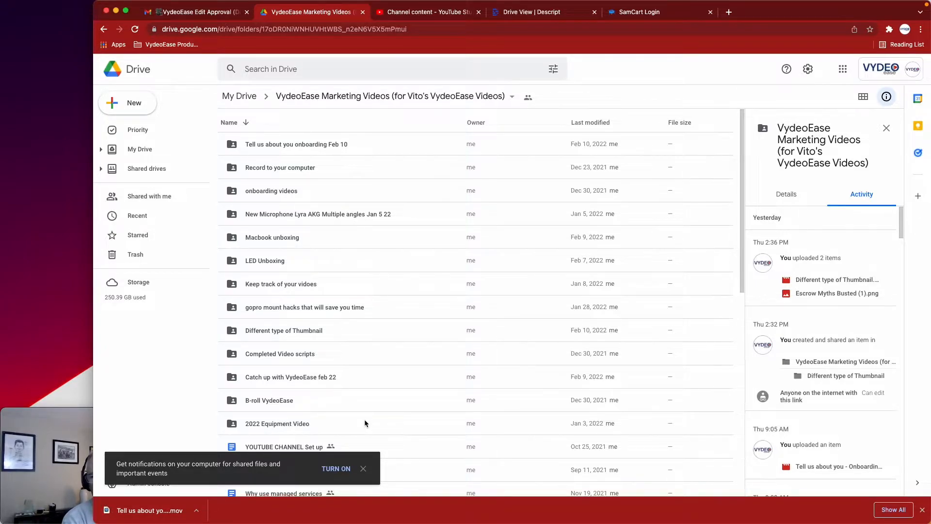
{"action": "scroll", "coordinate": [359, 382], "scroll_direction": "down", "scroll_amount": 2}
{"action": "scroll", "coordinate": [360, 381], "scroll_direction": "up", "scroll_amount": 2}
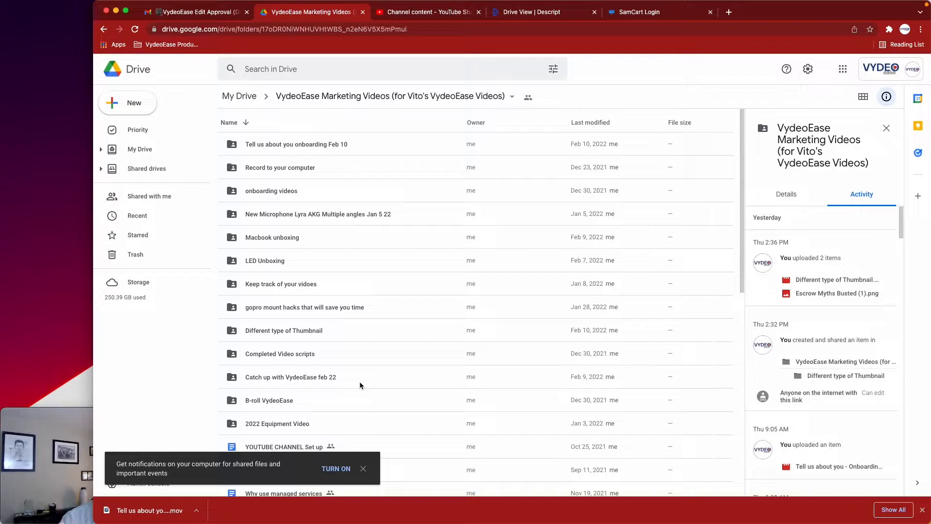
{"action": "left_click", "coordinate": [330, 399]}
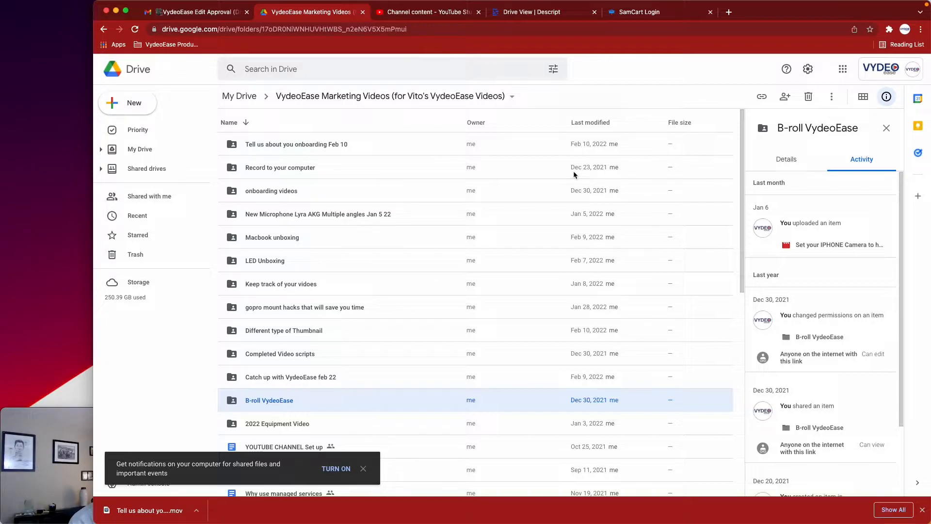
{"action": "scroll", "coordinate": [533, 272], "scroll_direction": "down", "scroll_amount": 3}
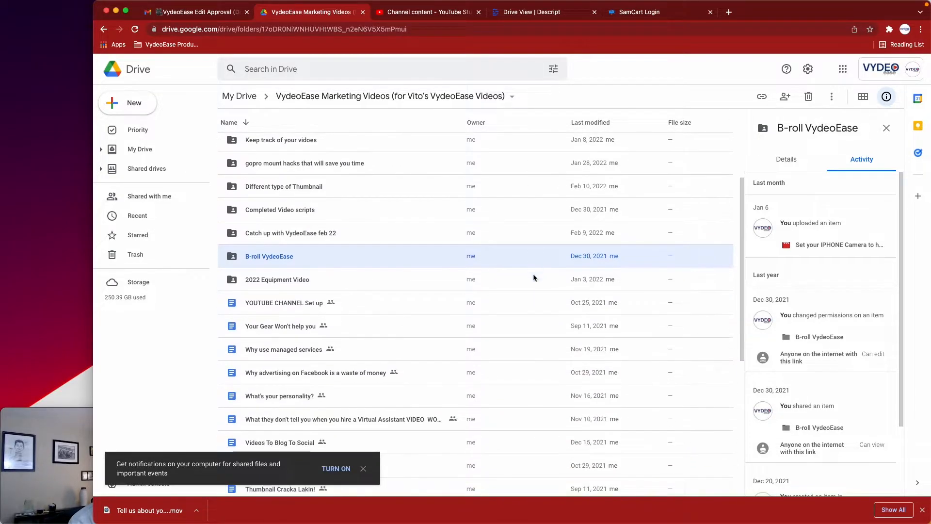
{"action": "scroll", "coordinate": [380, 329], "scroll_direction": "down", "scroll_amount": 5}
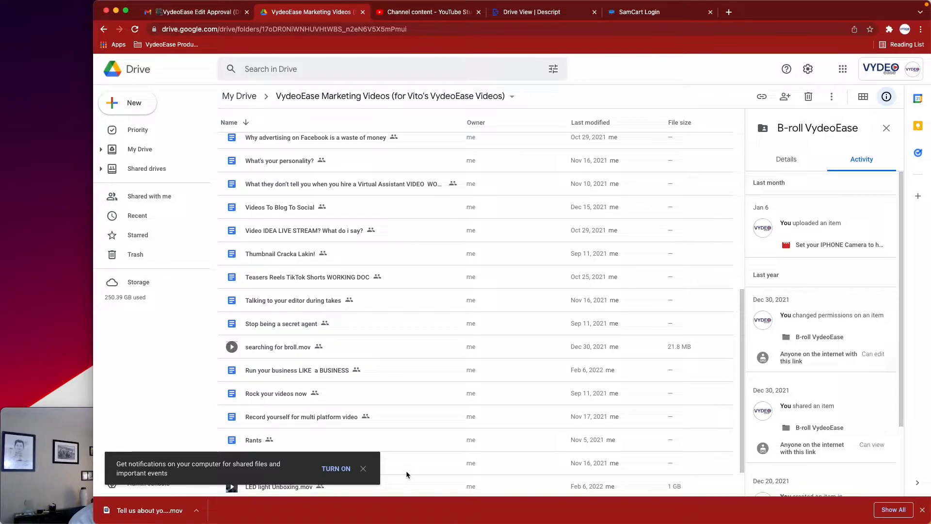
{"action": "scroll", "coordinate": [406, 251], "scroll_direction": "up", "scroll_amount": 2}
{"action": "scroll", "coordinate": [406, 250], "scroll_direction": "up", "scroll_amount": 2}
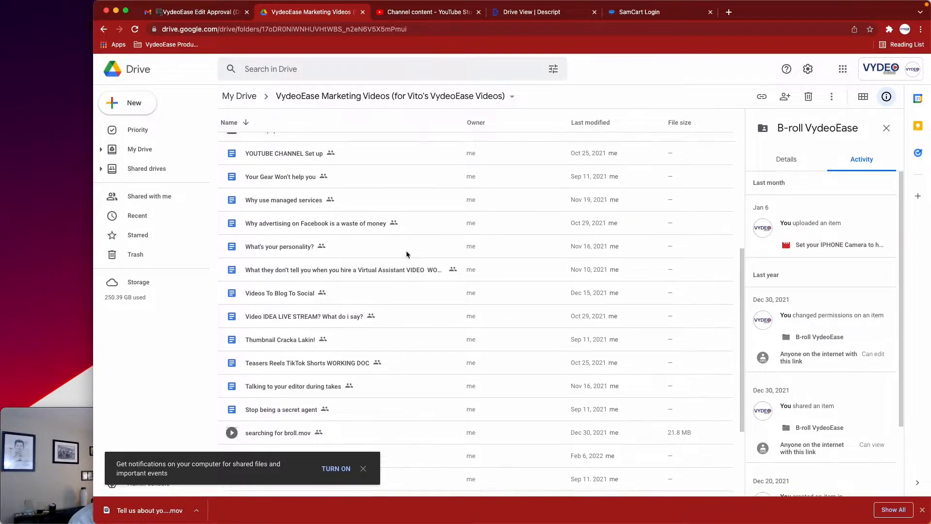
{"action": "scroll", "coordinate": [406, 251], "scroll_direction": "down", "scroll_amount": 2}
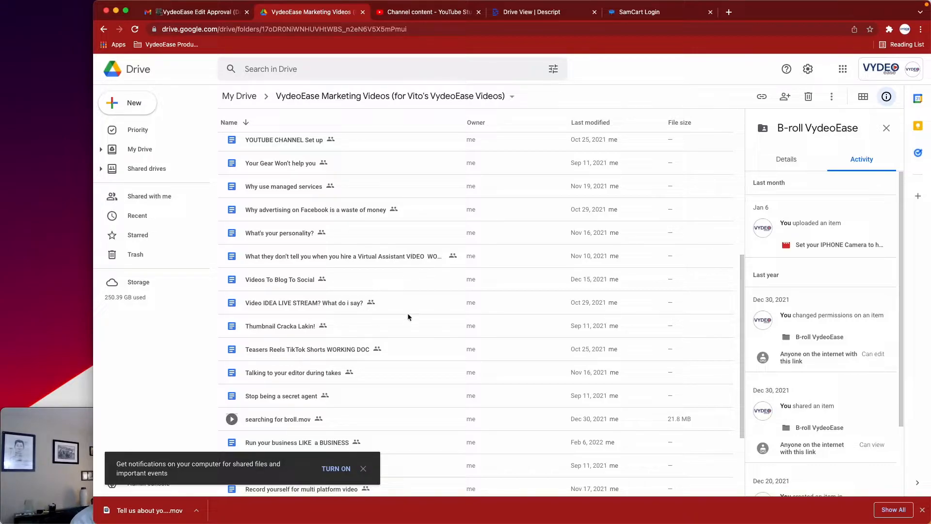
Switch to the YouTube Studio upload page and open the Downloads folder in Finder to locate the onboarding video
{"action": "left_click", "coordinate": [442, 14]}
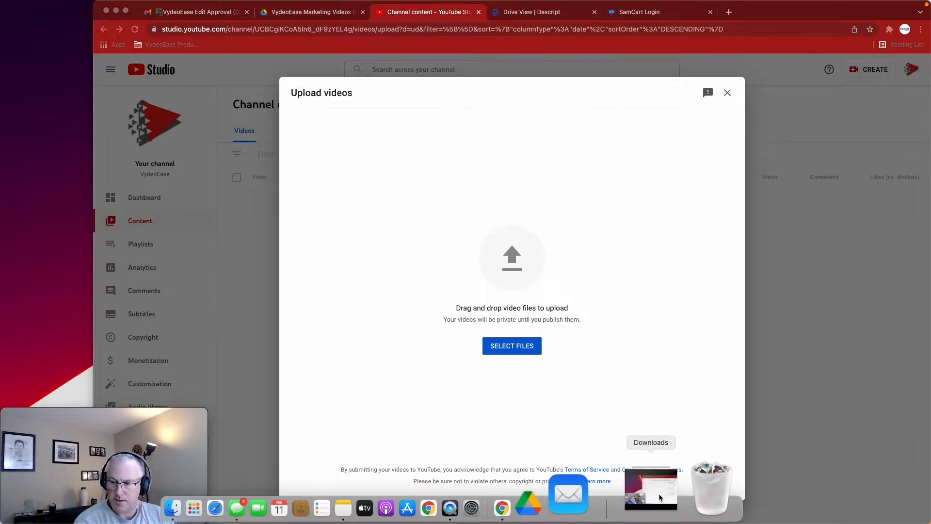
{"action": "left_click", "coordinate": [658, 493]}
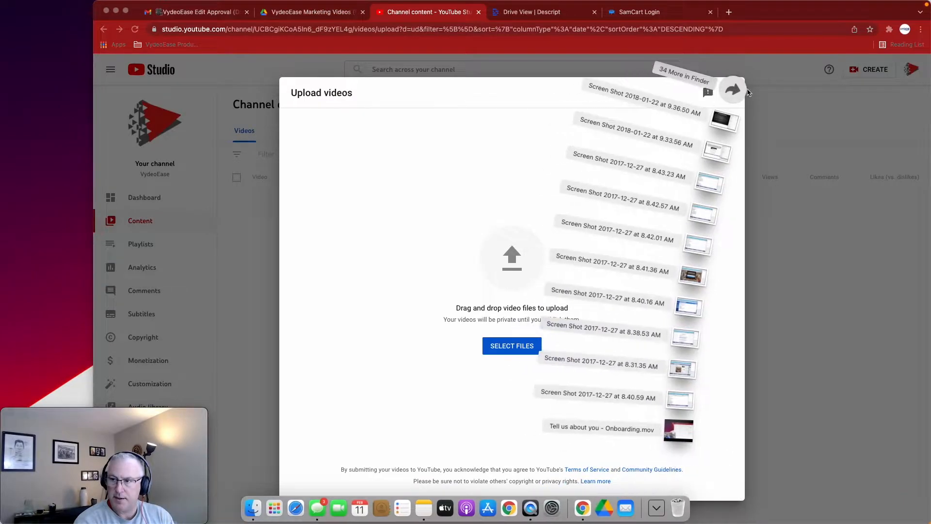
{"action": "left_click", "coordinate": [739, 90]}
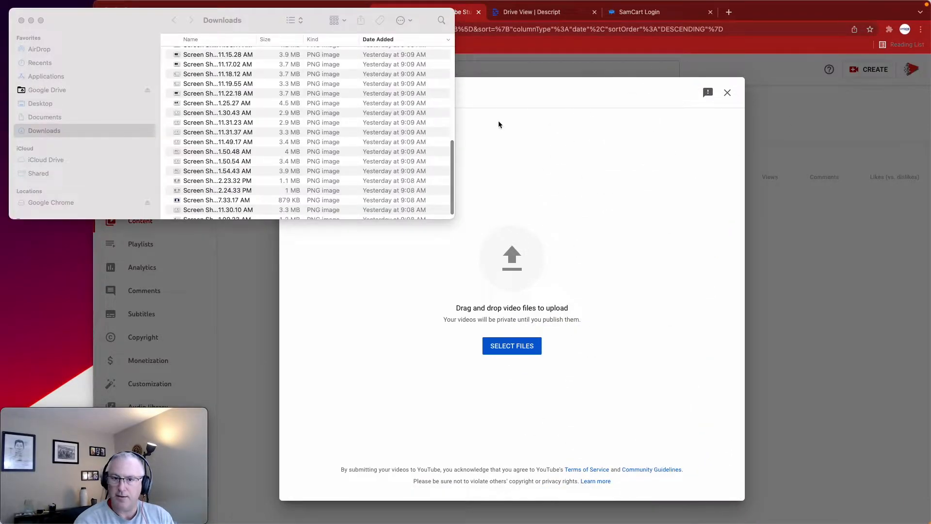
{"action": "scroll", "coordinate": [306, 113], "scroll_direction": "up", "scroll_amount": 8}
{"action": "left_click", "coordinate": [206, 54]}
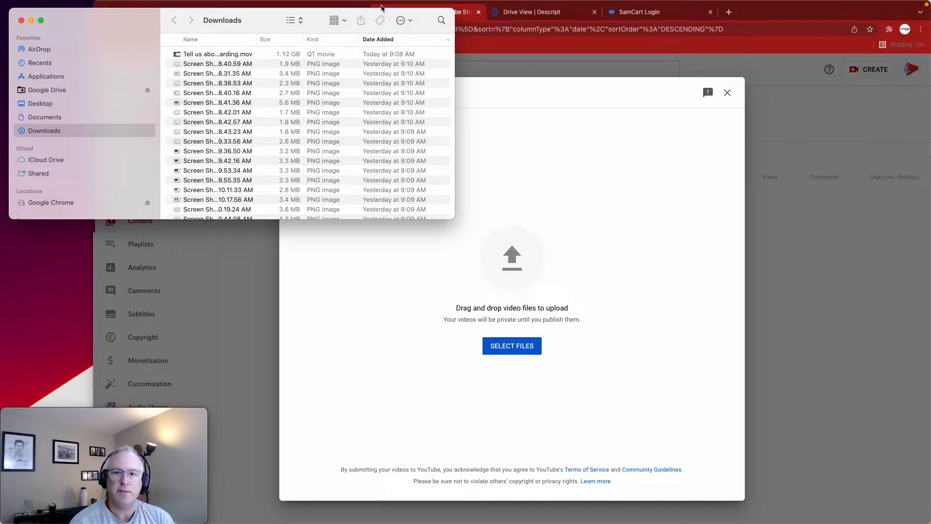
Search the Mac's files for "onboar" and return to the Downloads folder
{"action": "left_click", "coordinate": [440, 21]}
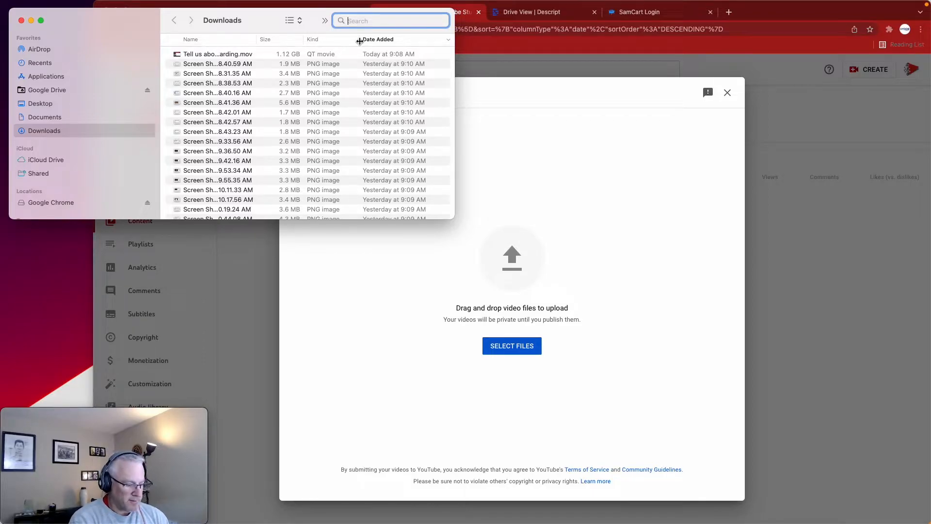
{"action": "type", "text": "onboar"}
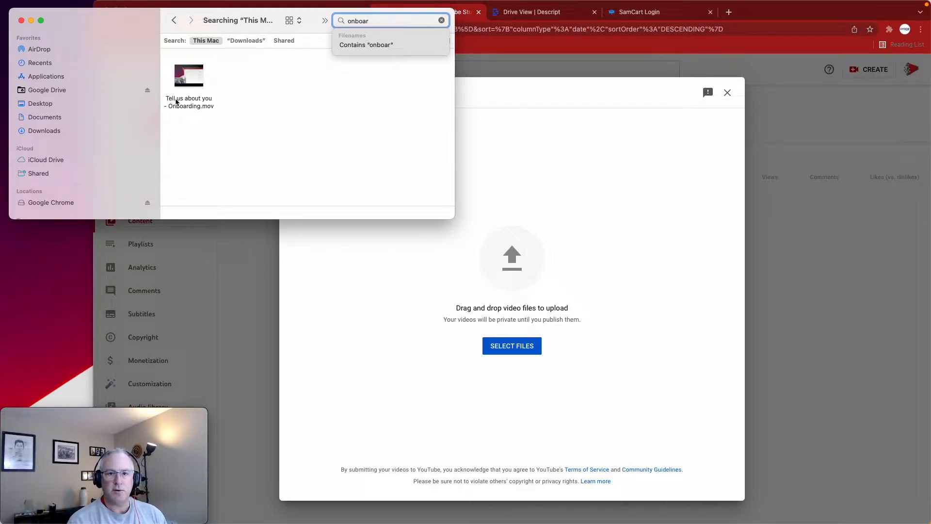
{"action": "left_click", "coordinate": [174, 22]}
Widen the file name column in Downloads and upload "Tell us about you - Onboarding.mov" to YouTube Studio
{"action": "left_click_drag", "start_coordinate": [218, 55], "coordinate": [225, 127]}
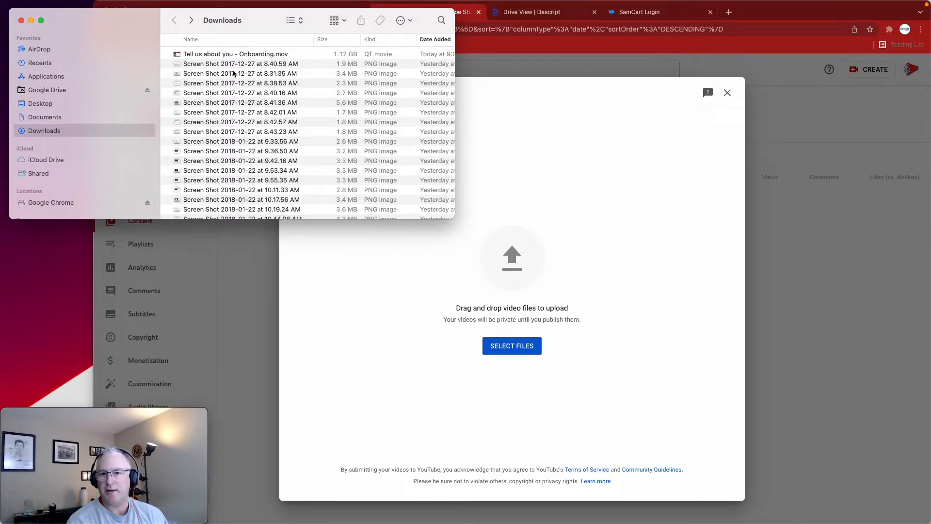
{"action": "left_click", "coordinate": [225, 57]}
{"action": "left_click_drag", "start_coordinate": [185, 57], "coordinate": [498, 304]}
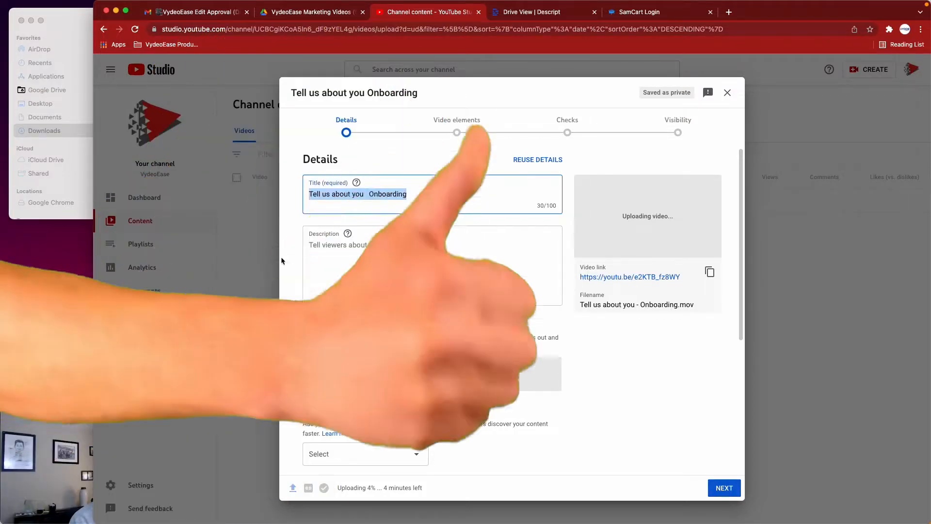
Switch to Google Drive and download "Escrow Myths Busted (1).png" from the "Different type of Thumbnail" folder
{"action": "left_click", "coordinate": [280, 18]}
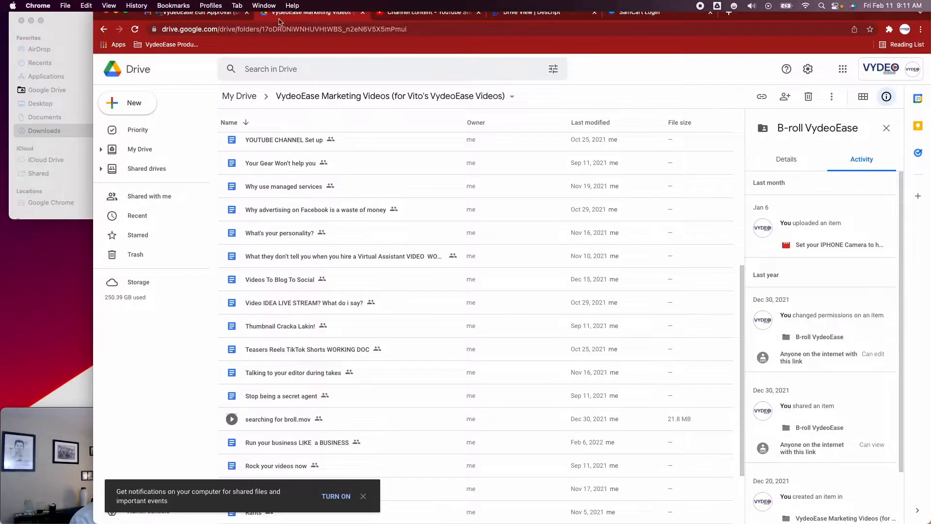
{"action": "double_click", "coordinate": [323, 335]}
{"action": "left_click", "coordinate": [303, 170]}
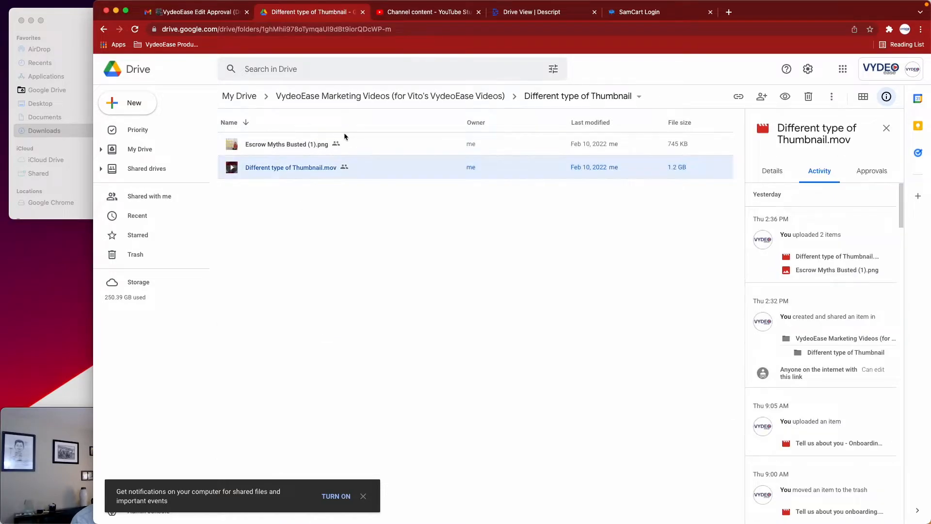
{"action": "left_click", "coordinate": [351, 140]}
{"action": "right_click", "coordinate": [350, 141]}
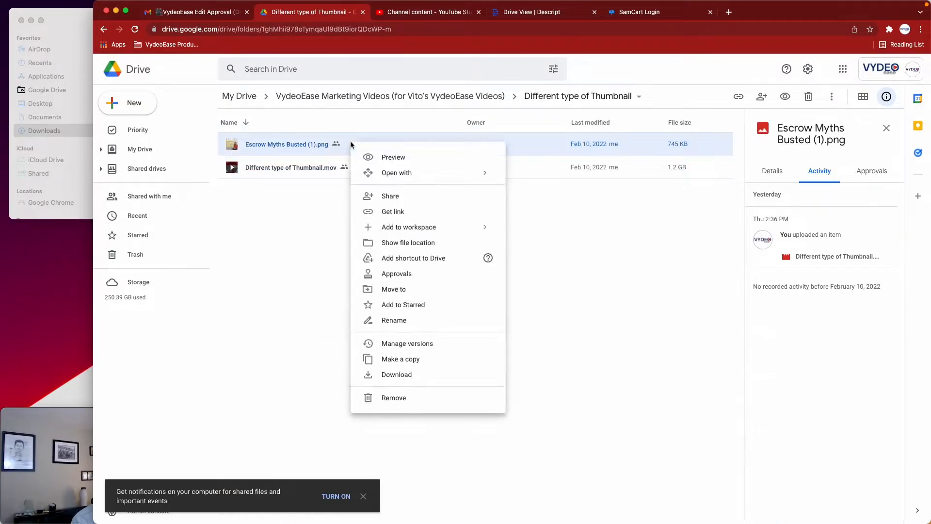
{"action": "left_click", "coordinate": [382, 370]}
Back in YouTube Studio, add the downloaded Escrow Myths Busted image as the video's thumbnail and place the cursor in the title
{"action": "key", "text": "ctrl+Tab"}
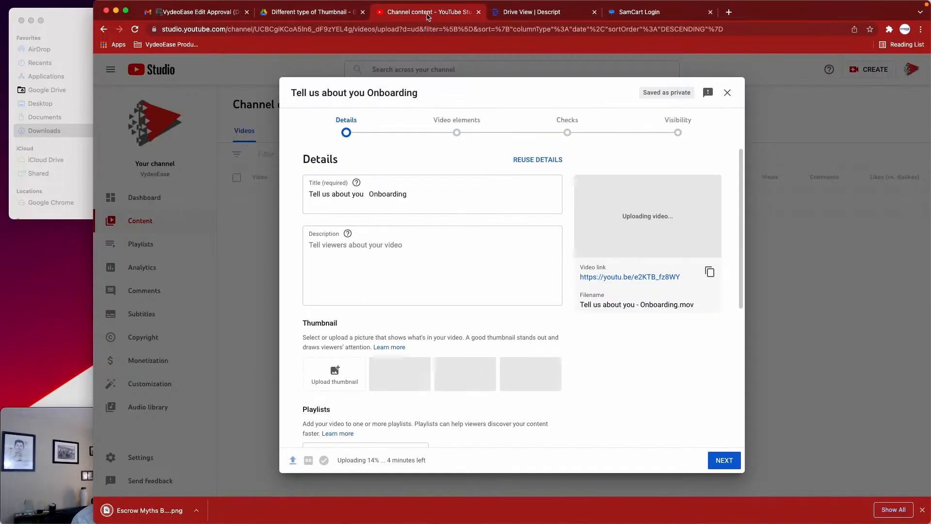
{"action": "left_click_drag", "start_coordinate": [141, 511], "coordinate": [323, 377]}
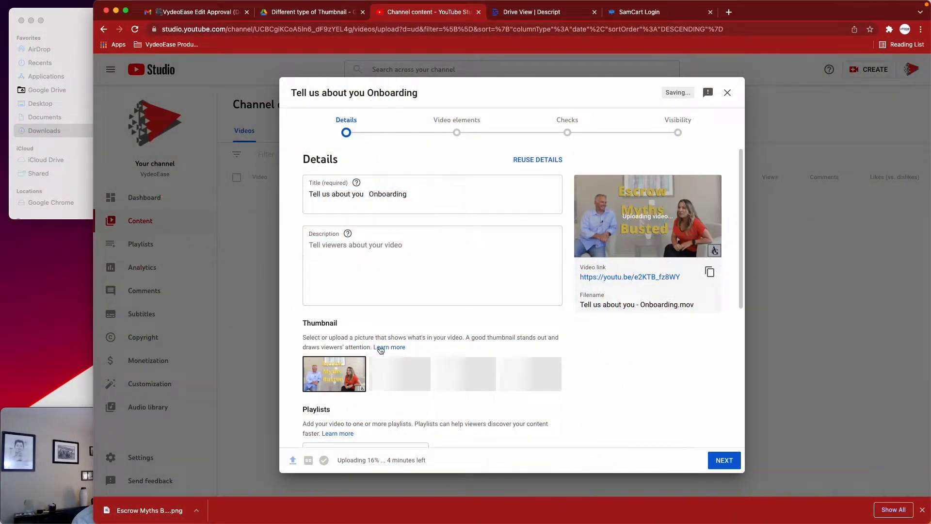
{"action": "left_click", "coordinate": [404, 258]}
{"action": "left_click", "coordinate": [369, 195]}
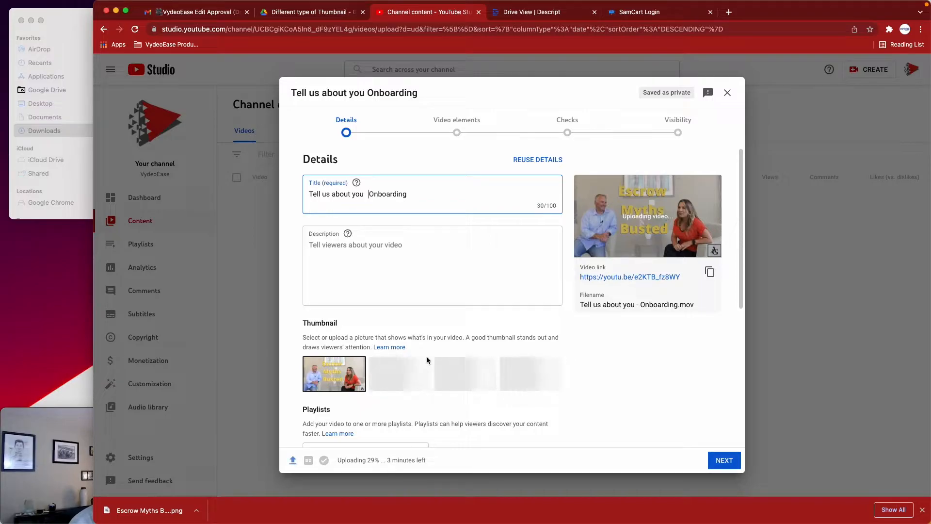
Look through the Video elements, Checks and Visibility stages of the video upload, including the save, publish and schedule options
{"action": "left_click", "coordinate": [459, 131]}
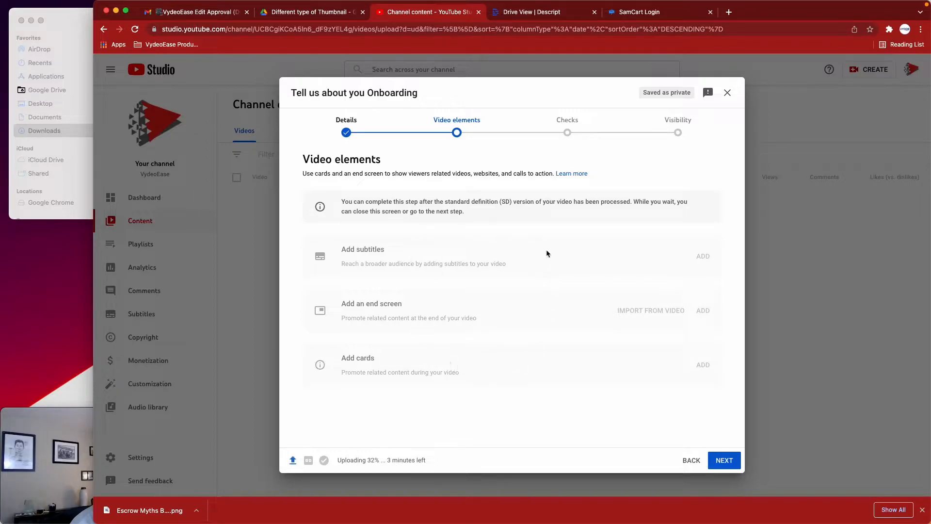
{"action": "left_click", "coordinate": [567, 130]}
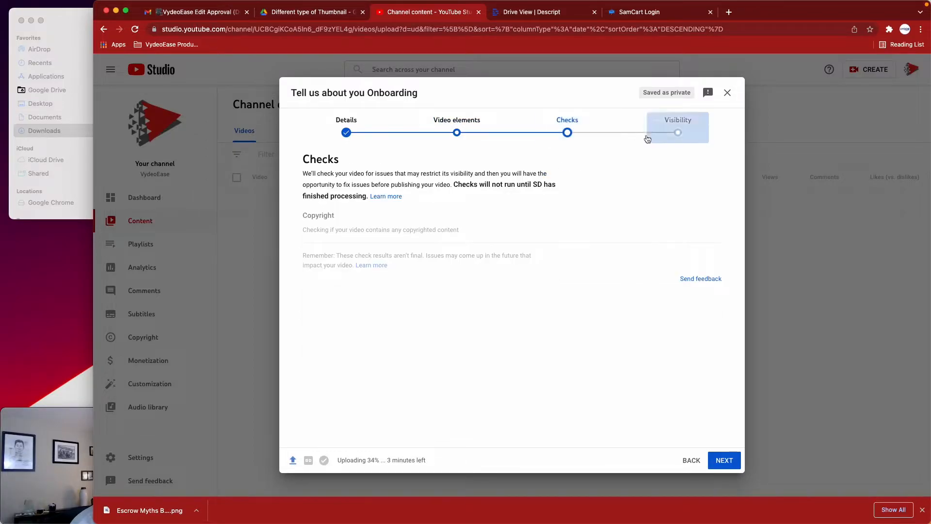
{"action": "left_click", "coordinate": [667, 136]}
{"action": "scroll", "coordinate": [380, 275], "scroll_direction": "down", "scroll_amount": 1}
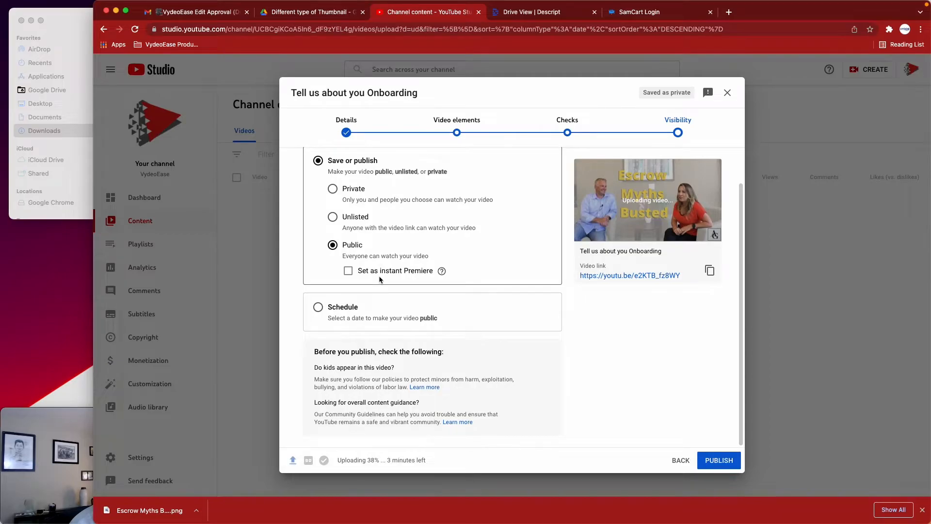
{"action": "left_click", "coordinate": [459, 136]}
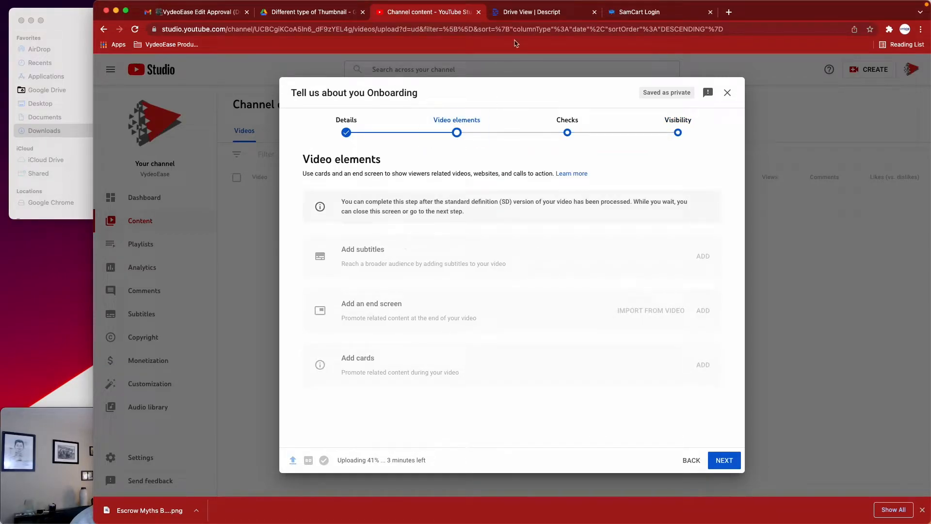
Switch to Descript and create a new project named "Tell us about you Onboarding" in My Workspace
{"action": "left_click", "coordinate": [520, 20]}
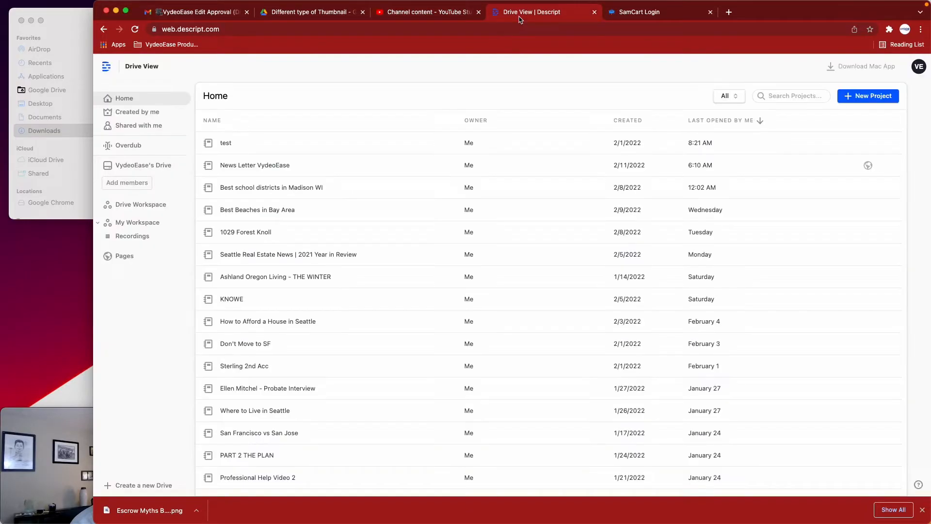
{"action": "left_click", "coordinate": [852, 99]}
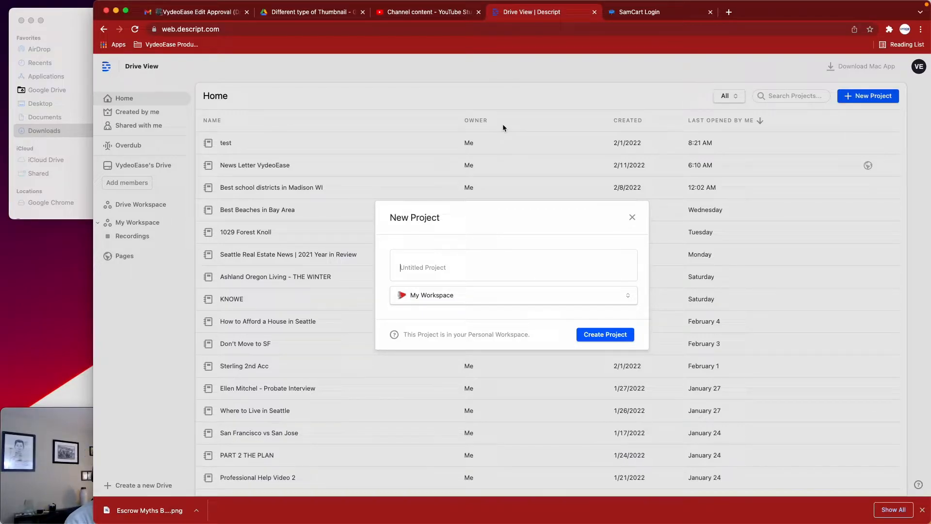
{"action": "type", "text": "Tell us about you Onboarding"}
{"action": "left_click", "coordinate": [594, 335]}
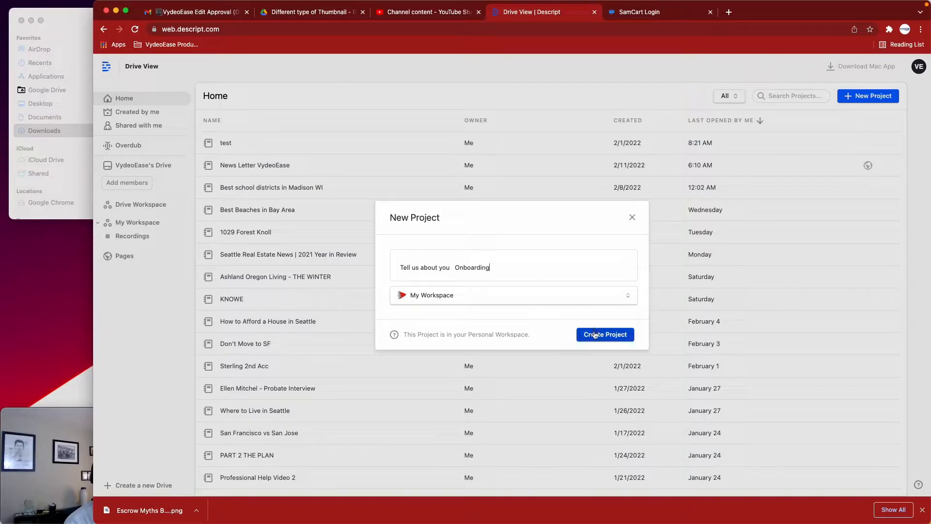
Import "Tell us about you - Onboarding.mov" from Downloads into the Descript project for transcription and finish without entering a speaker name
{"action": "left_click_drag", "start_coordinate": [233, 83], "coordinate": [484, 178]}
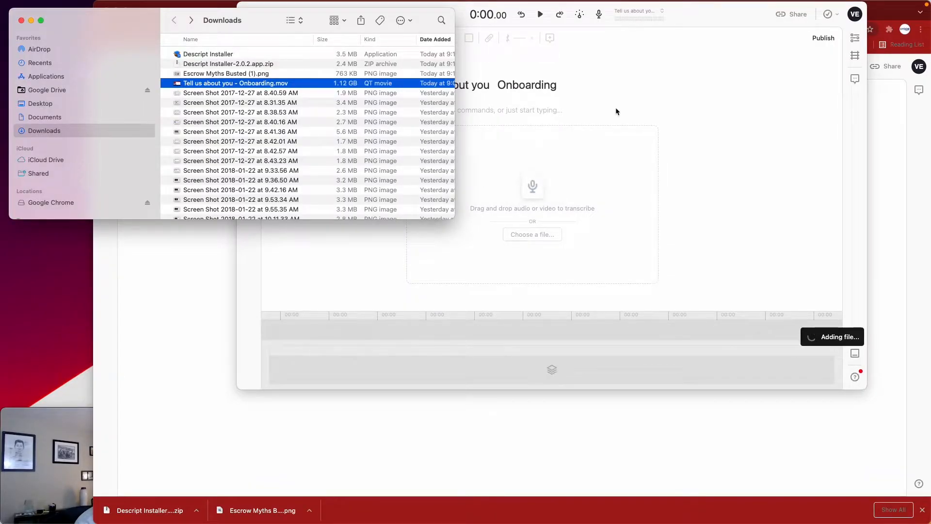
{"action": "left_click", "coordinate": [616, 108]}
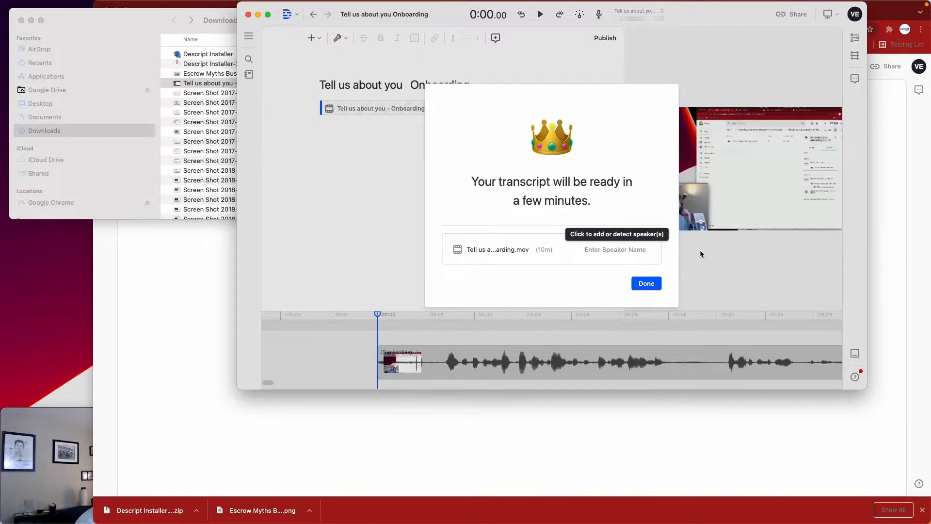
{"action": "left_click", "coordinate": [68, 451]}
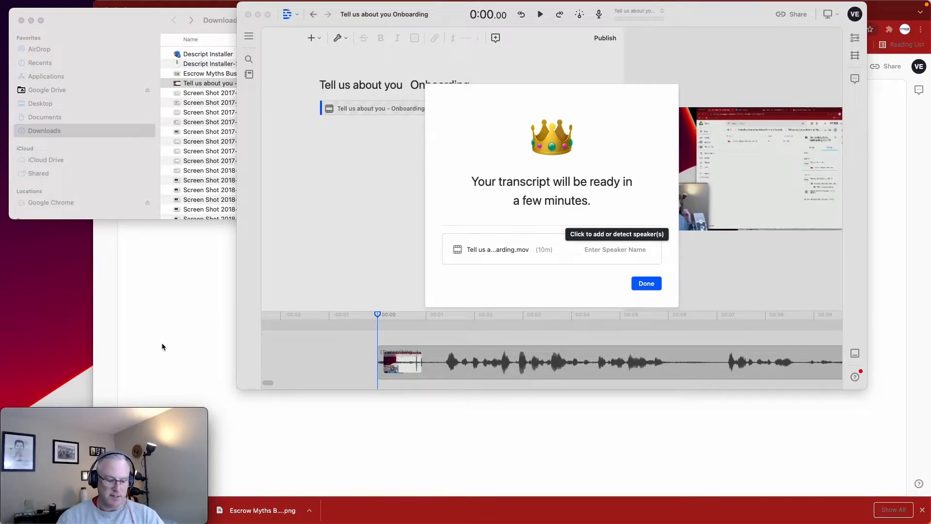
{"action": "mouse_move", "coordinate": [107, 462]}
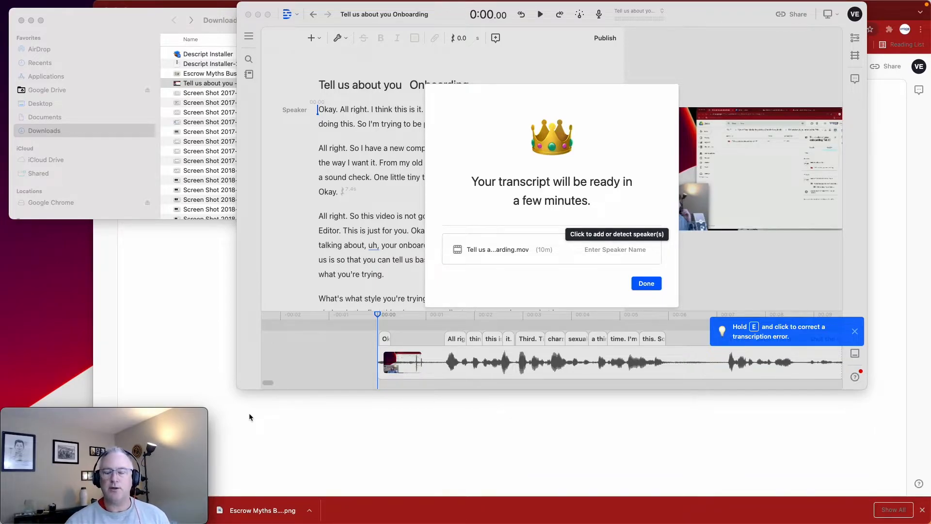
{"action": "left_click", "coordinate": [650, 285]}
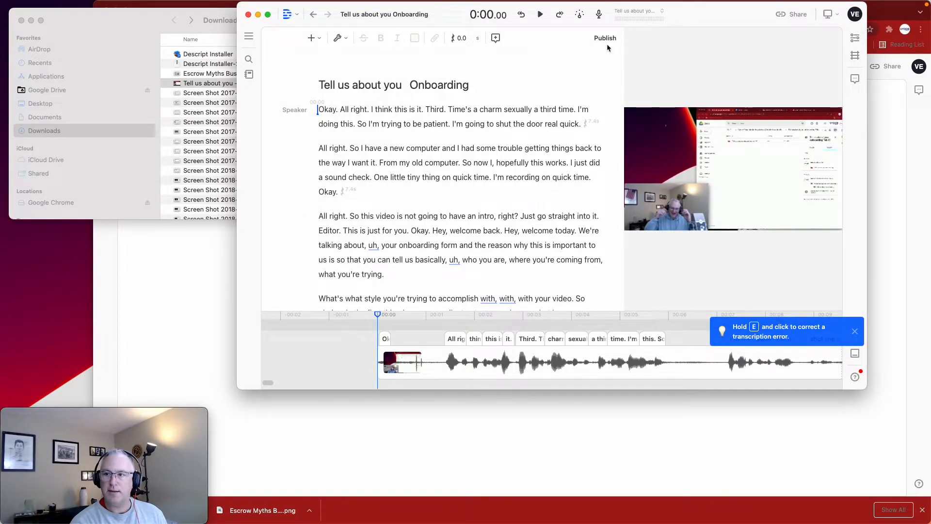
Dismiss the transcription correction tip and examine the recording's timeline gaps and the transcript through to its end
{"action": "left_click", "coordinate": [340, 38]}
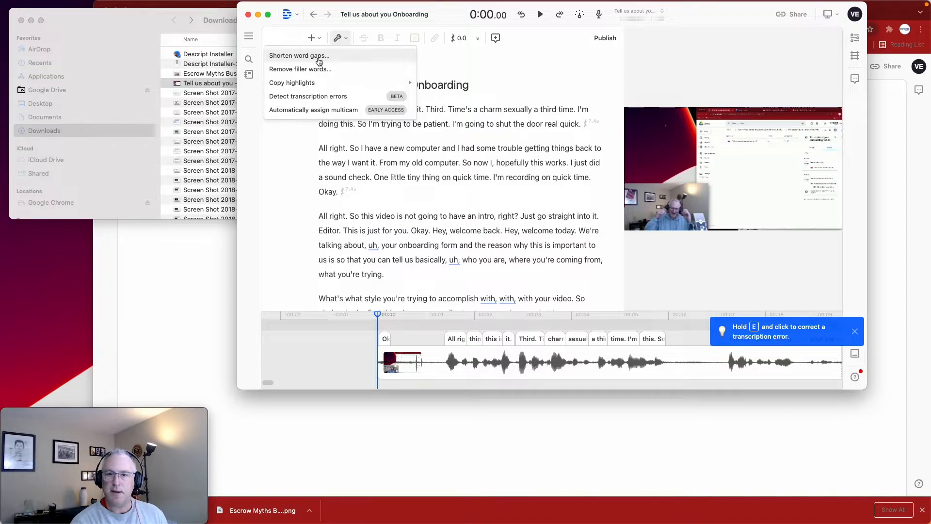
{"action": "left_click", "coordinate": [855, 332]}
{"action": "scroll", "coordinate": [839, 322], "scroll_direction": "right", "scroll_amount": 20}
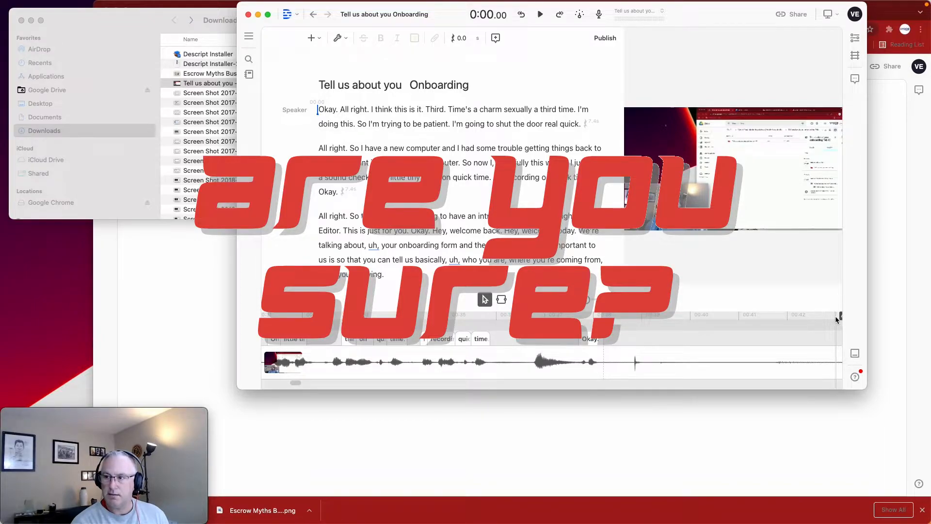
{"action": "scroll", "coordinate": [446, 339], "scroll_direction": "left", "scroll_amount": 20}
{"action": "scroll", "coordinate": [446, 338], "scroll_direction": "left", "scroll_amount": 8}
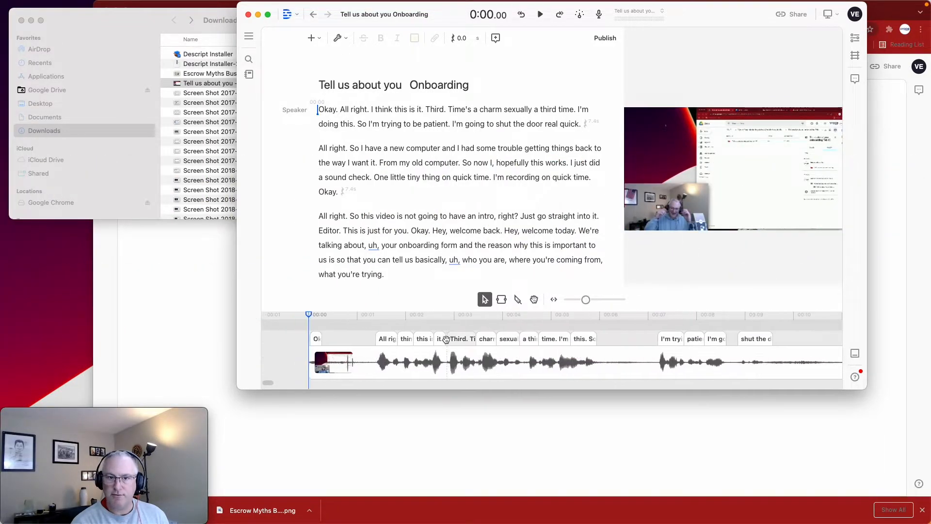
{"action": "scroll", "coordinate": [446, 339], "scroll_direction": "right", "scroll_amount": 8}
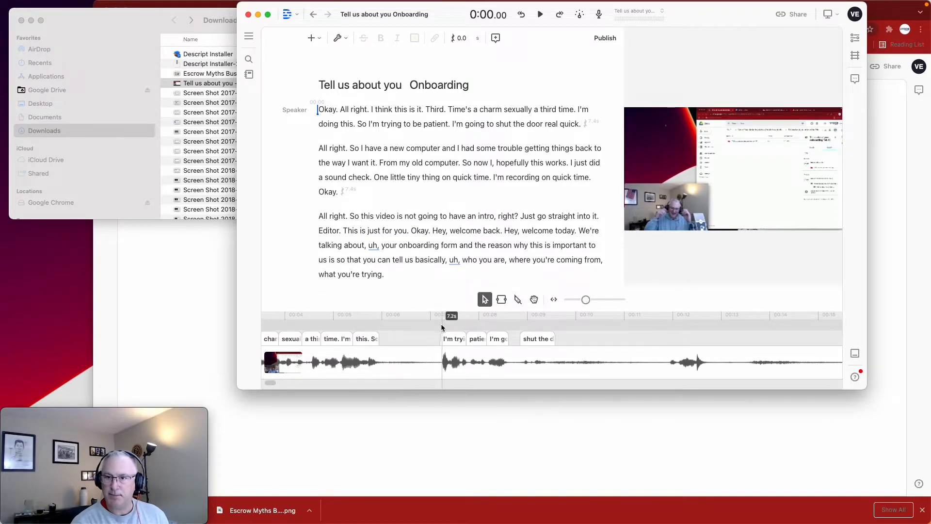
{"action": "scroll", "coordinate": [431, 235], "scroll_direction": "down", "scroll_amount": 15}
{"action": "scroll", "coordinate": [431, 235], "scroll_direction": "down", "scroll_amount": 20}
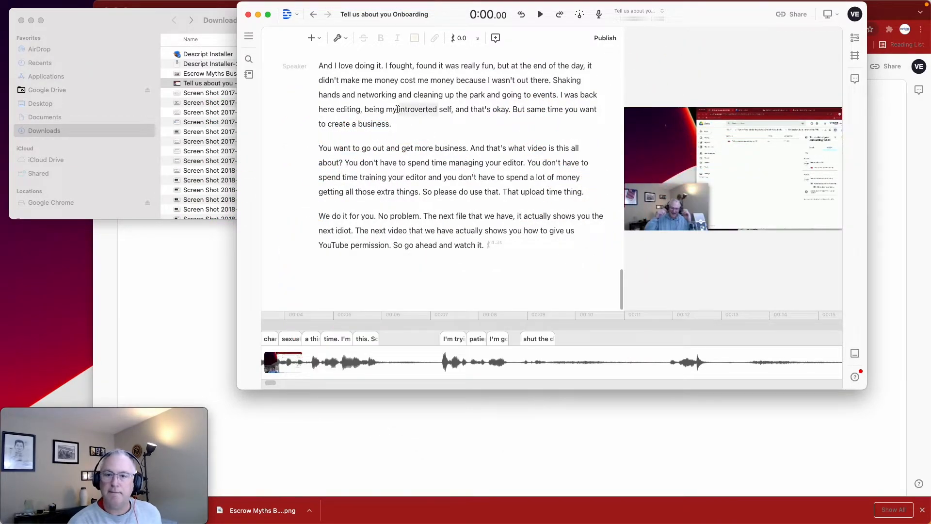
Shorten all word gaps longer than 2 seconds in the composition to 1.00 second and place the cursor at the transcript's end
{"action": "left_click", "coordinate": [338, 39]}
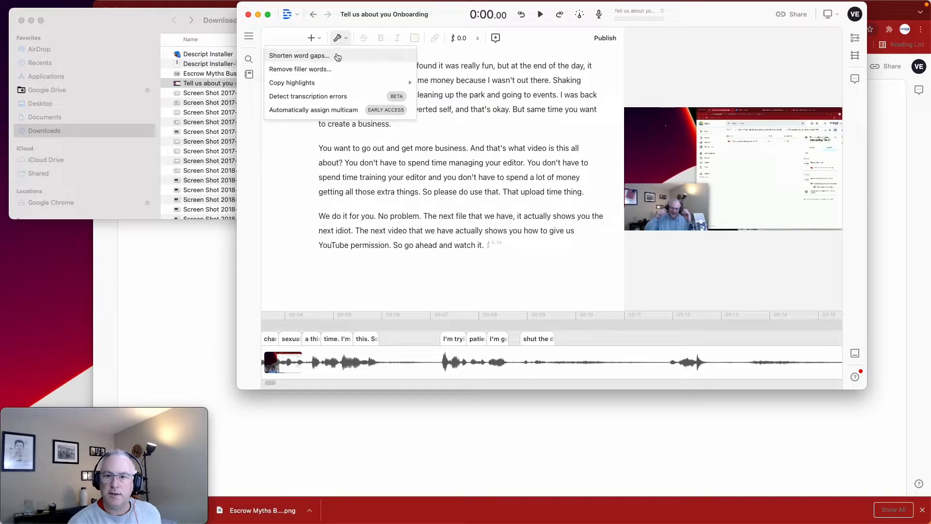
{"action": "left_click", "coordinate": [337, 56]}
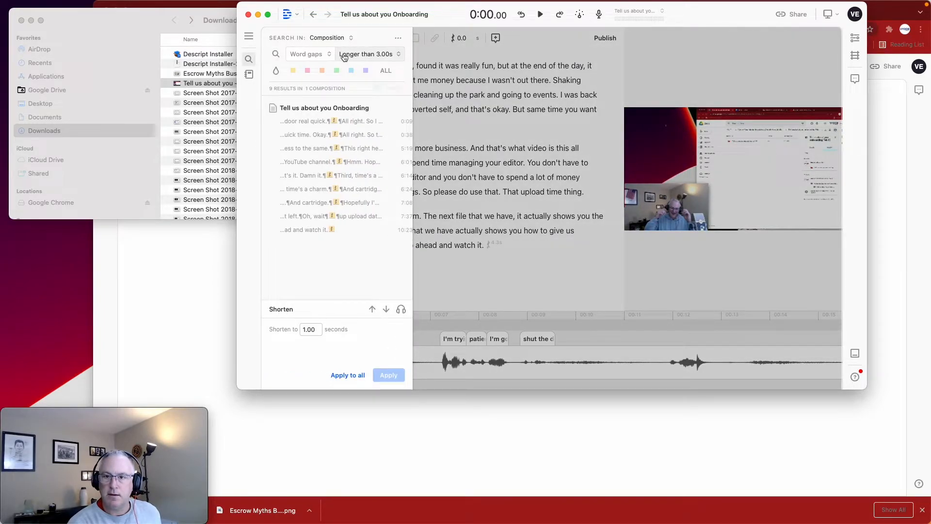
{"action": "left_click", "coordinate": [344, 58]}
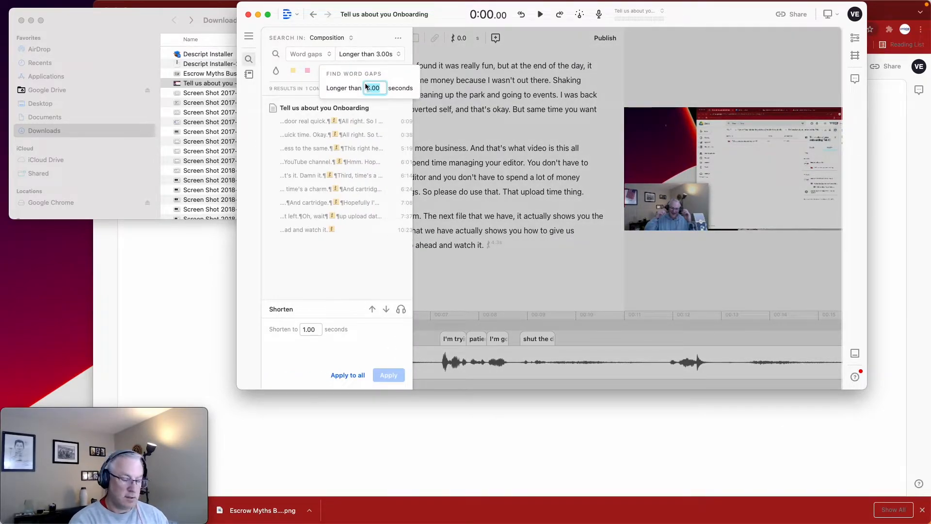
{"action": "type", "text": "2"}
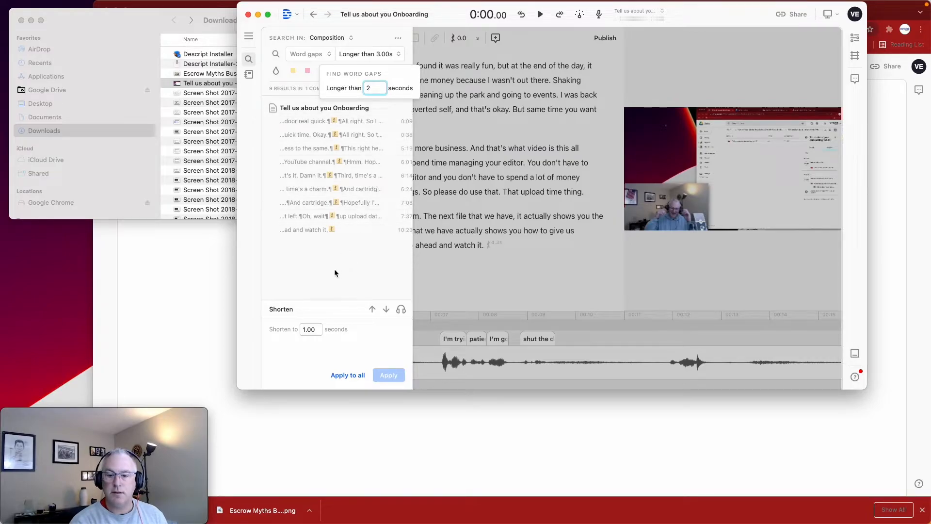
{"action": "key", "text": "Return"}
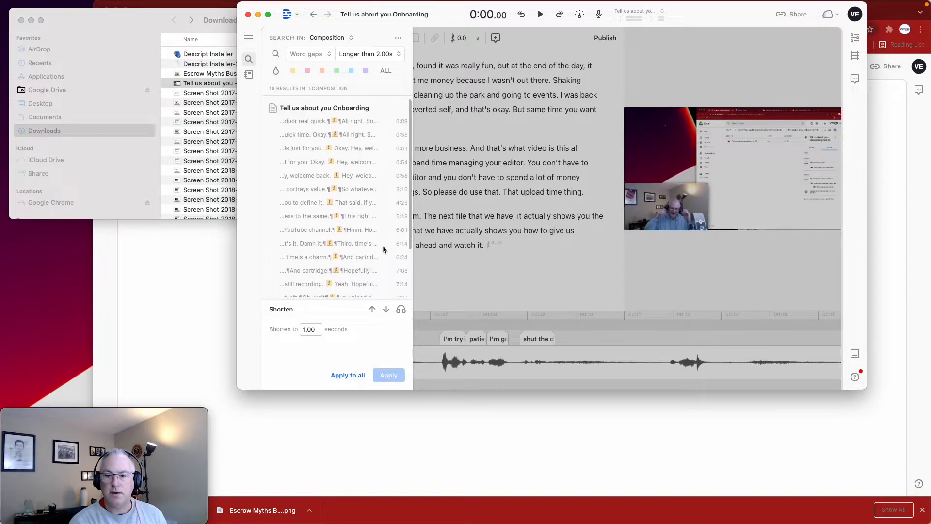
{"action": "left_click", "coordinate": [345, 376]}
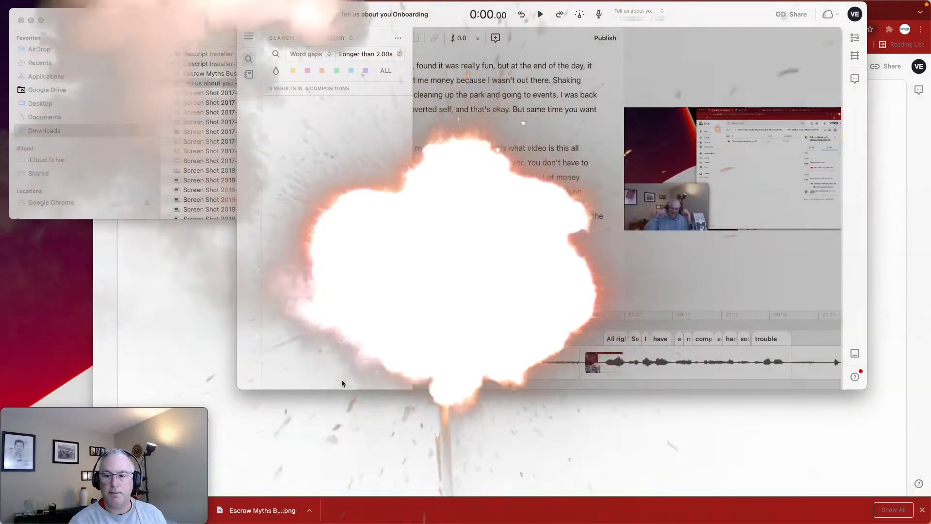
{"action": "left_click", "coordinate": [463, 248]}
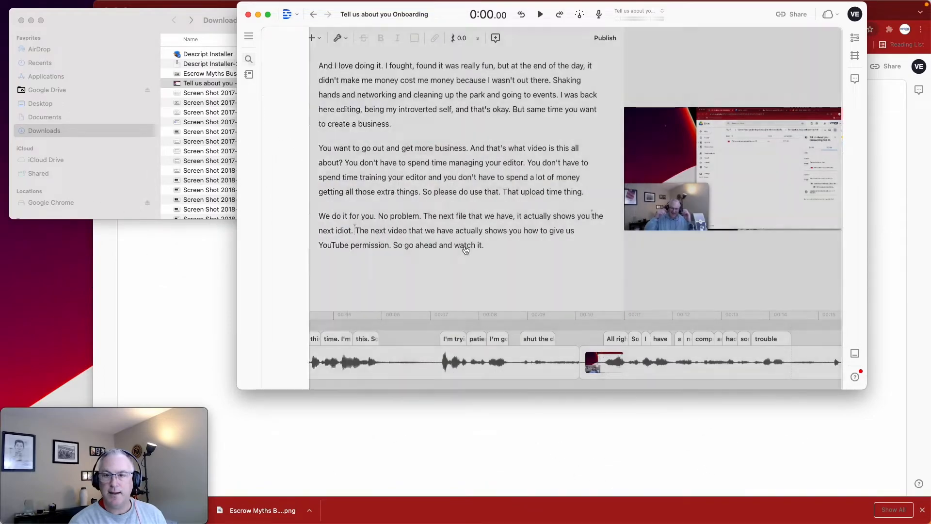
{"action": "left_click", "coordinate": [494, 245]}
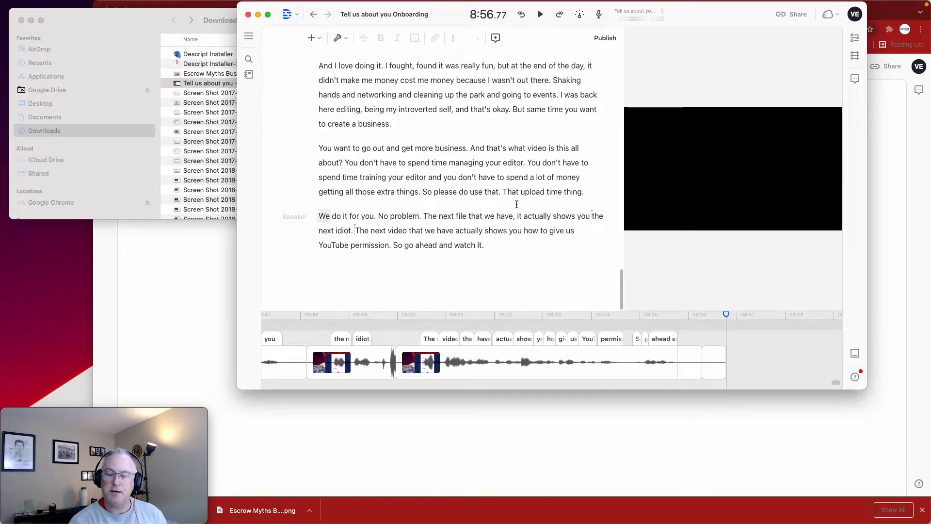
Find the filler words in the composition, review them, and delete all of them together with their media
{"action": "left_click", "coordinate": [339, 37]}
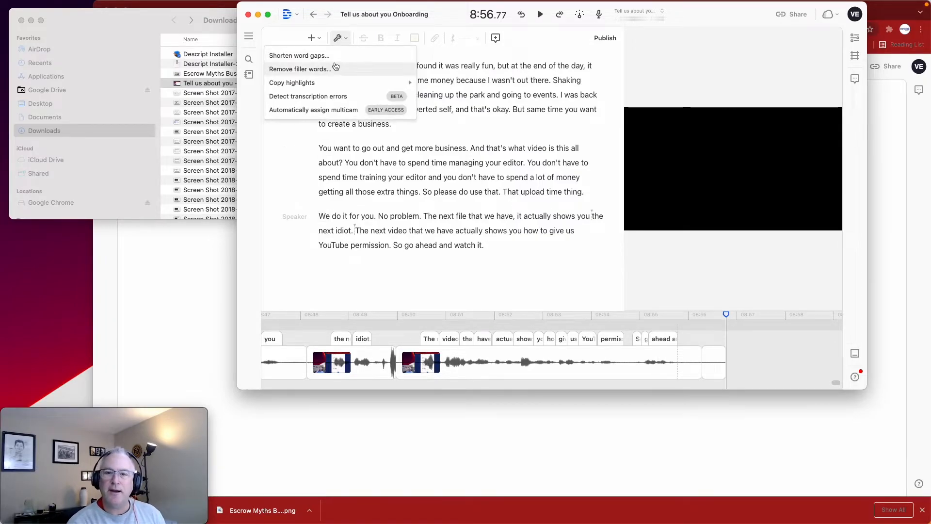
{"action": "left_click", "coordinate": [336, 69]}
{"action": "scroll", "coordinate": [335, 176], "scroll_direction": "down", "scroll_amount": 8}
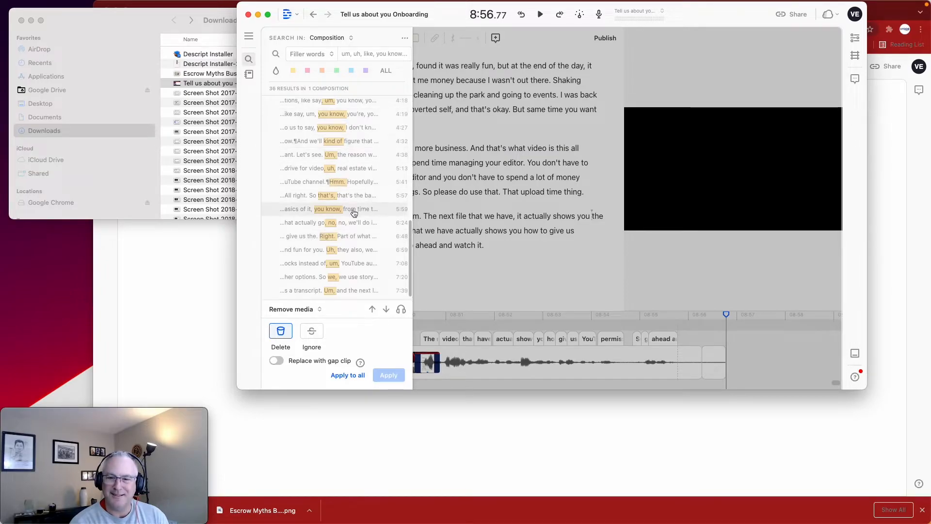
{"action": "scroll", "coordinate": [354, 213], "scroll_direction": "up", "scroll_amount": 5}
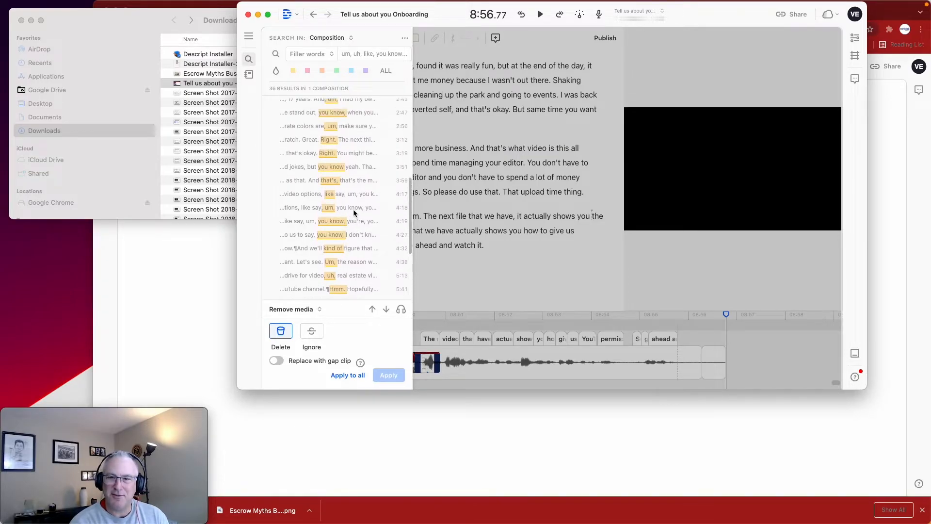
{"action": "scroll", "coordinate": [353, 212], "scroll_direction": "up", "scroll_amount": 4}
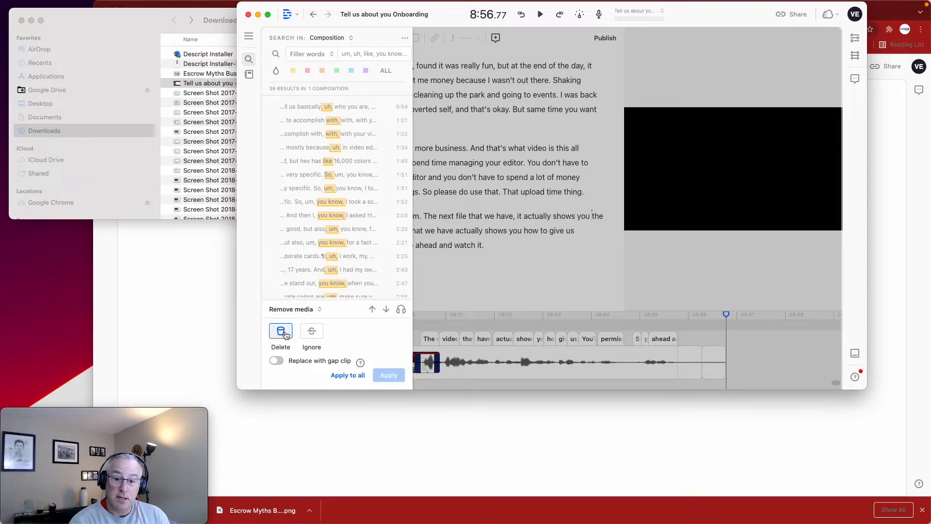
{"action": "left_click", "coordinate": [347, 376]}
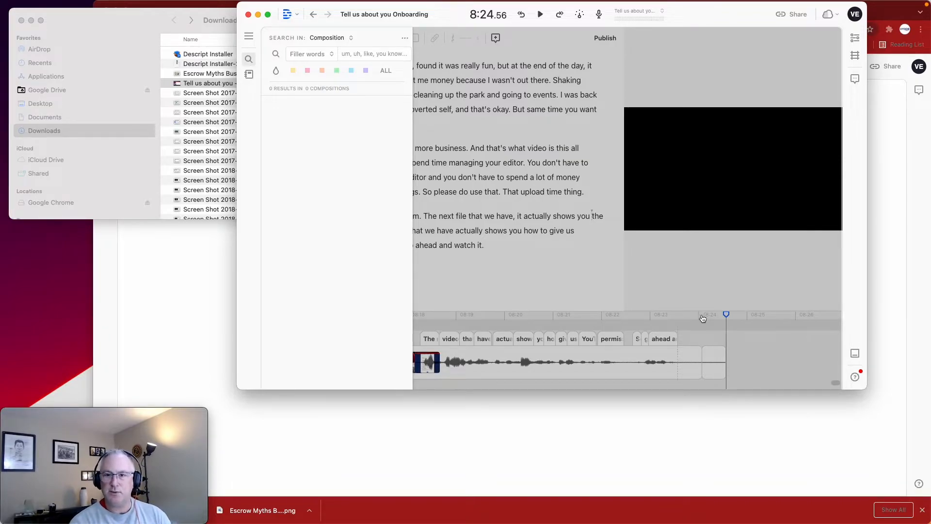
{"action": "left_click", "coordinate": [513, 207]}
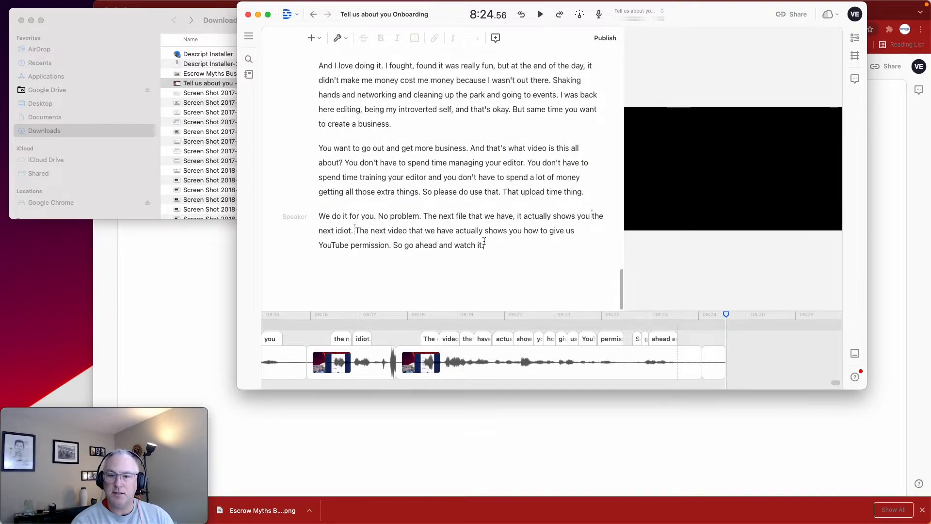
Select the entire transcript, check it from its beginning, and switch back to the browser window
{"action": "scroll", "coordinate": [484, 241], "scroll_direction": "up", "scroll_amount": 10}
{"action": "right_click", "coordinate": [485, 244]}
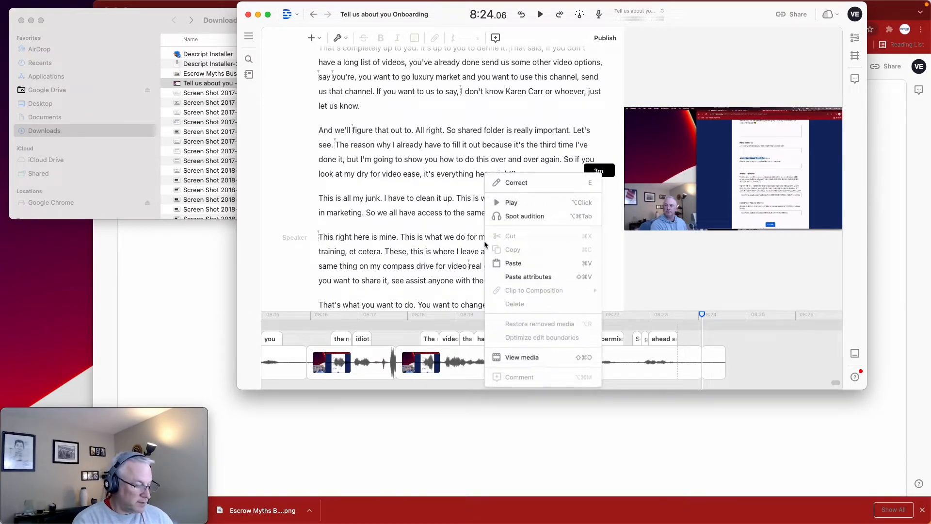
{"action": "key", "text": "super+a"}
{"action": "key", "text": "Escape"}
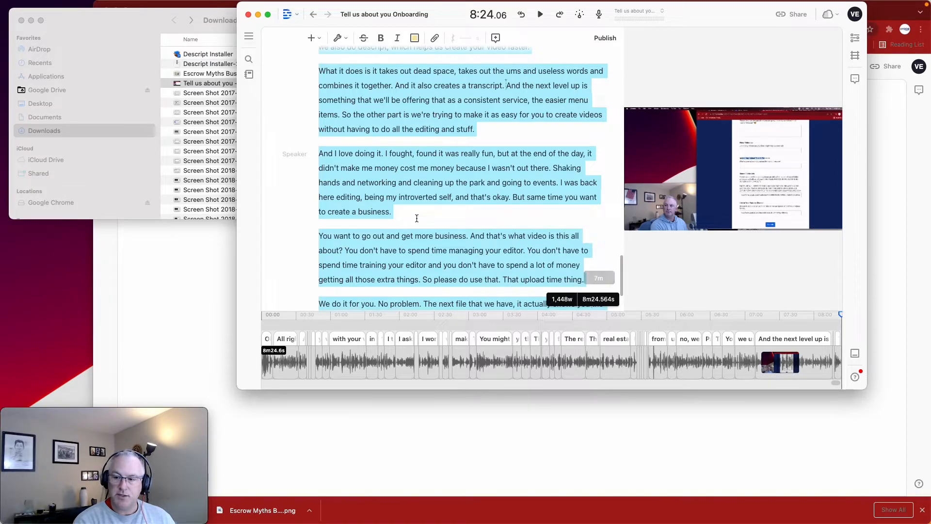
{"action": "scroll", "coordinate": [417, 219], "scroll_direction": "up", "scroll_amount": 20}
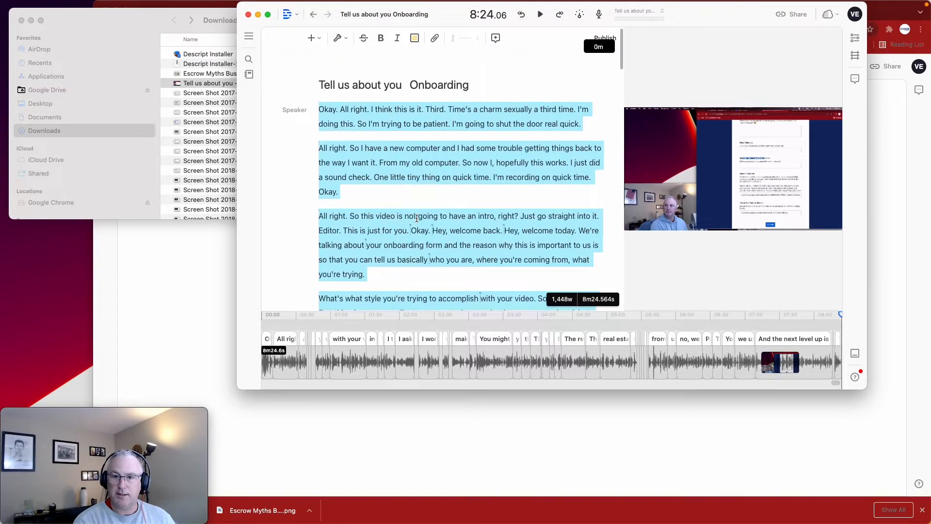
{"action": "left_click", "coordinate": [191, 252]}
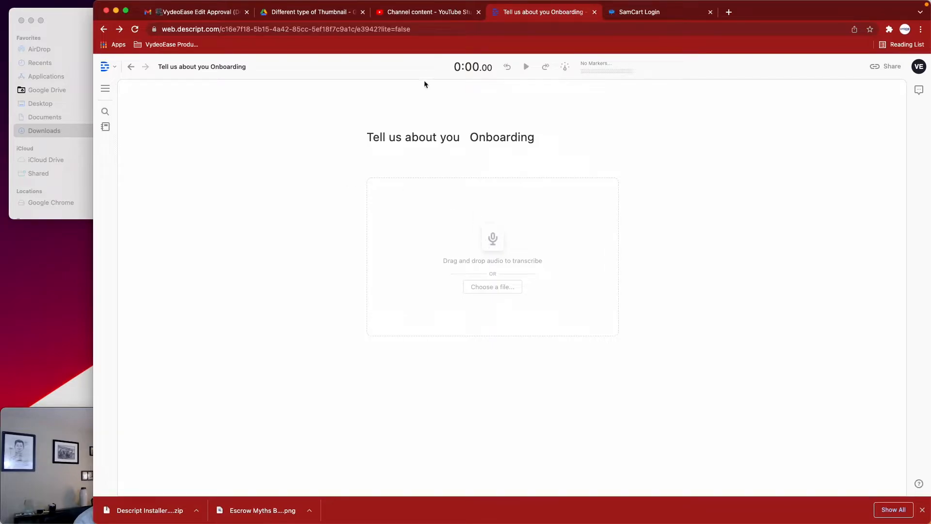
Go to the upload's video elements in YouTube Studio, discard the manual caption changes, and reopen the English (United States) subtitle options
{"action": "left_click", "coordinate": [420, 11]}
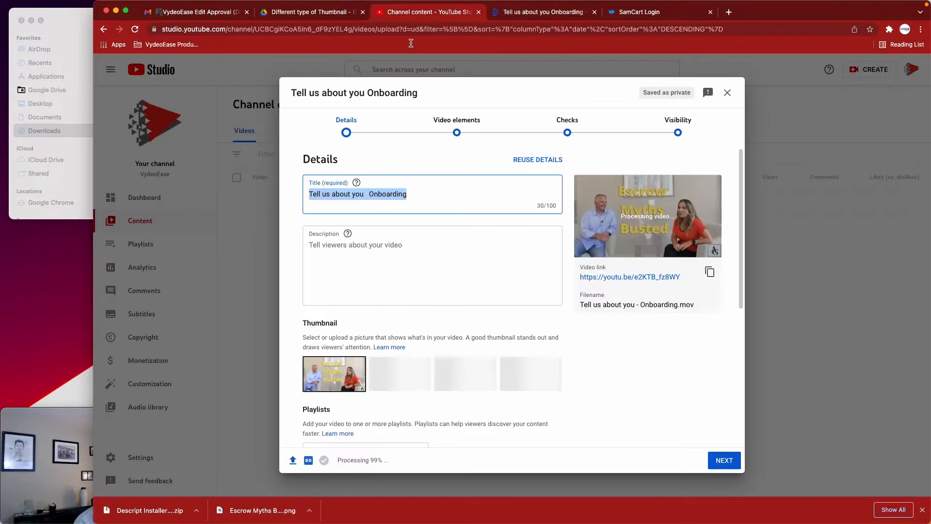
{"action": "left_click", "coordinate": [462, 131]}
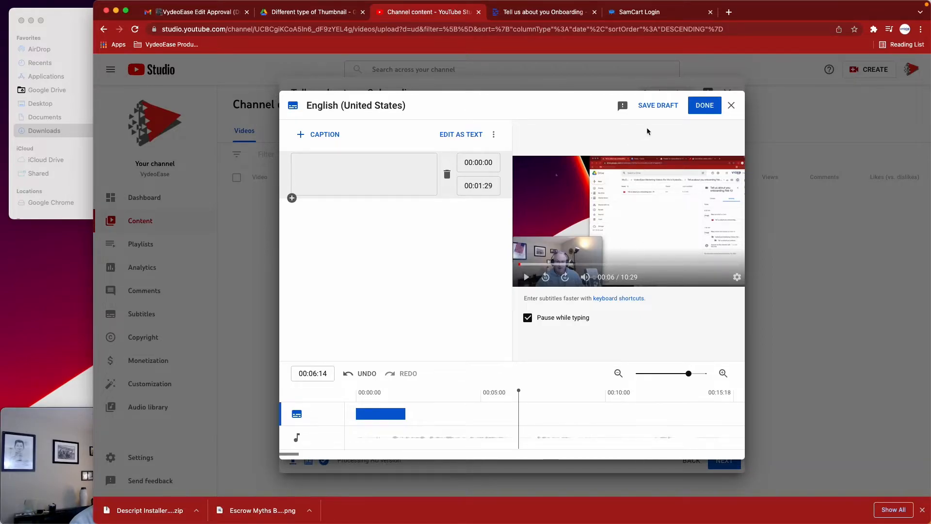
{"action": "left_click", "coordinate": [728, 111]}
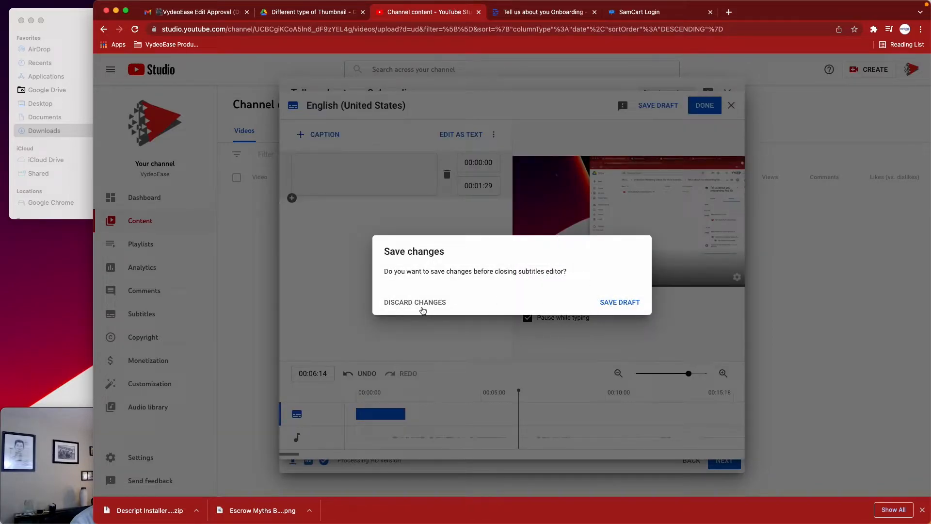
{"action": "left_click", "coordinate": [420, 308]}
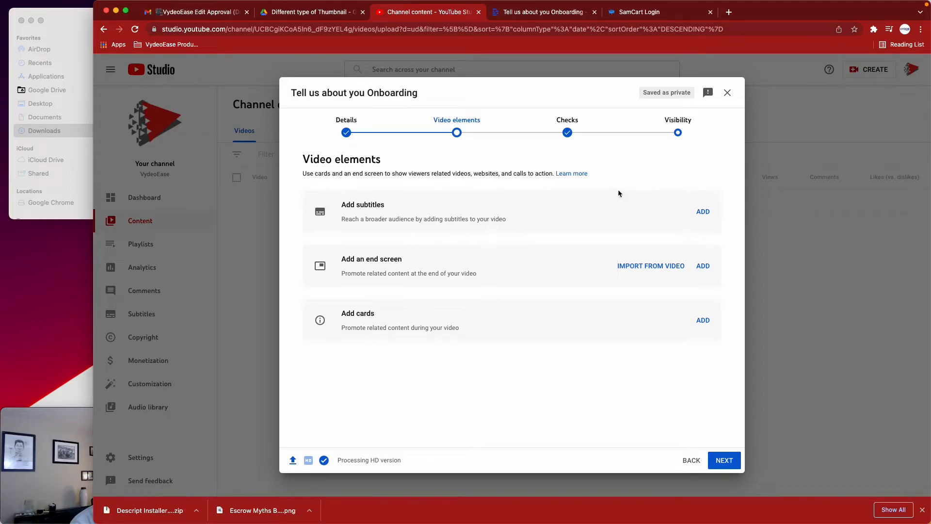
{"action": "left_click", "coordinate": [701, 211]}
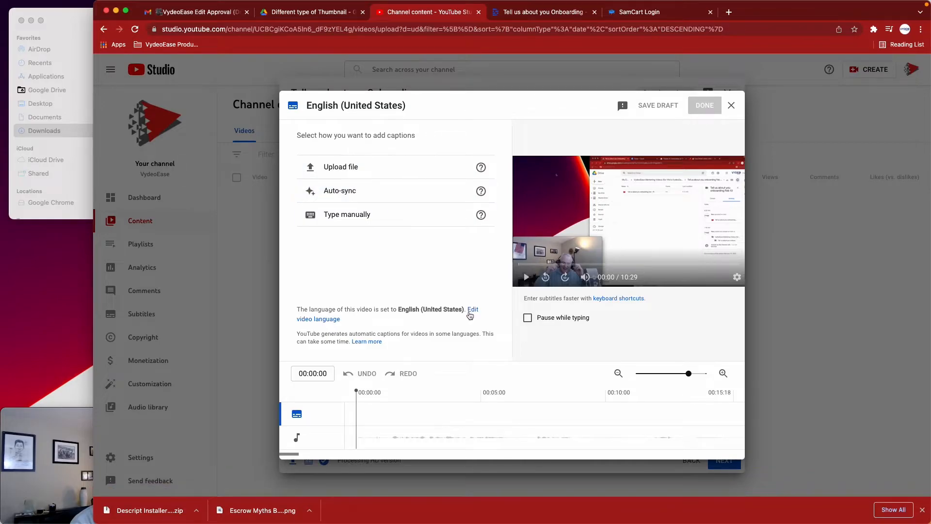
{"action": "left_click_drag", "start_coordinate": [468, 313], "coordinate": [412, 246]}
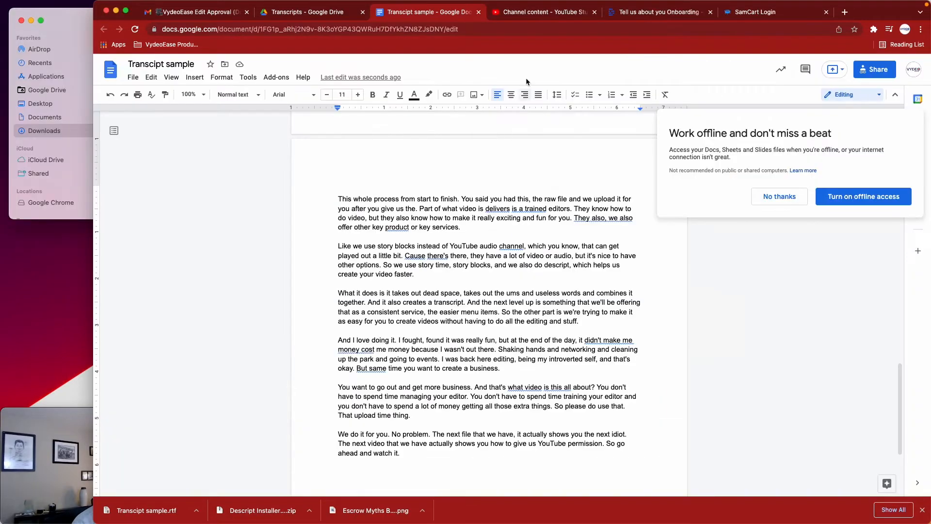
Switch to the Descript app, close its page export dialog, and return to the browser
{"action": "left_click", "coordinate": [645, 8]}
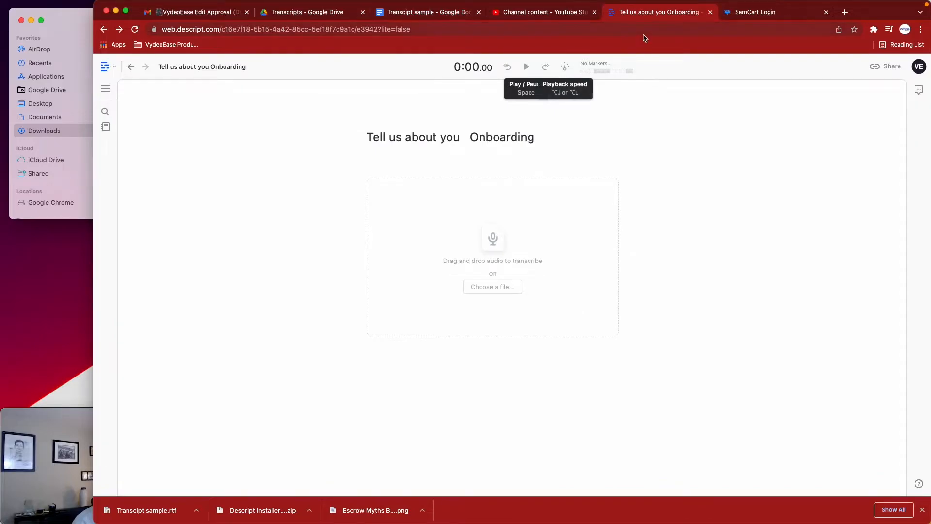
{"action": "key", "text": "super+Tab"}
{"action": "key", "text": "super+Tab"}
{"action": "key", "text": "super+Tab"}
{"action": "key", "text": "super+Tab"}
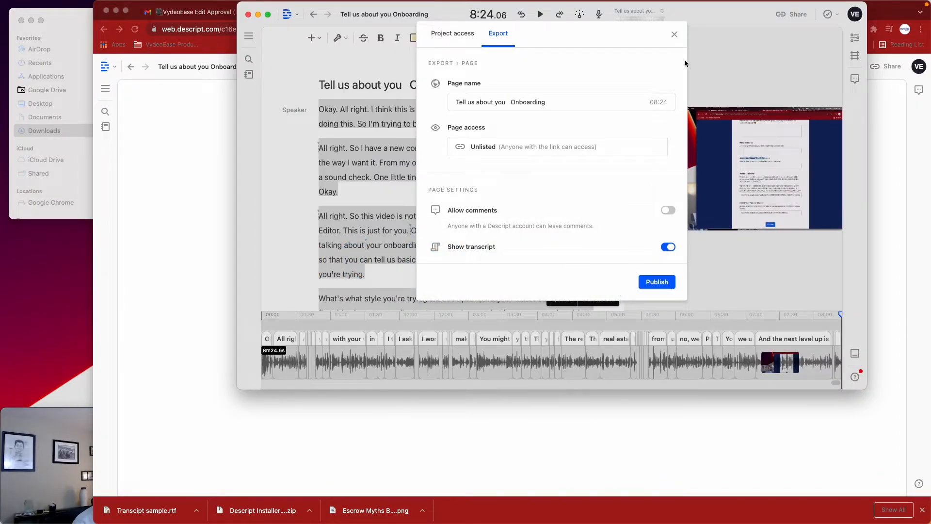
{"action": "left_click", "coordinate": [674, 34]}
{"action": "left_click", "coordinate": [194, 189]}
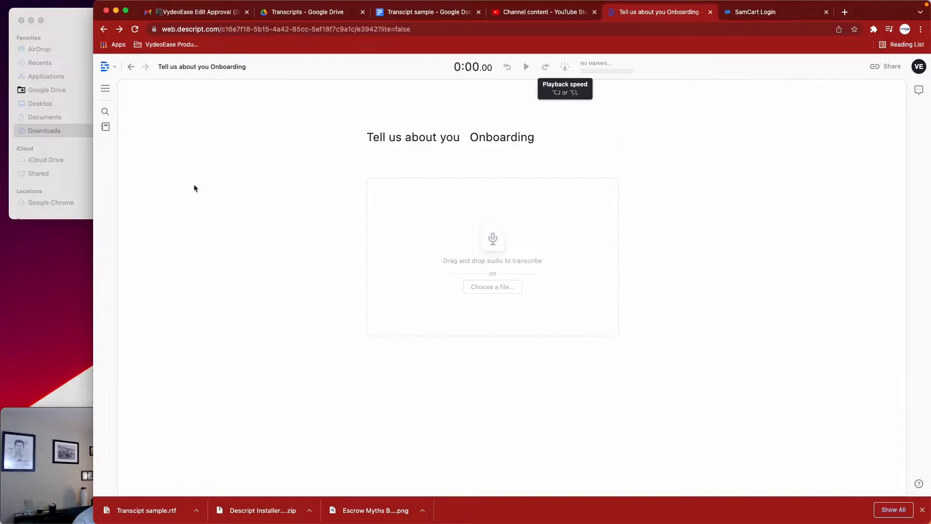
In the Transcipt sample document, accept the grammar suggestions that make the page's first paragraph read "delivered", "is trained editors" and "They also offer"
{"action": "left_click", "coordinate": [400, 14]}
{"action": "left_click", "coordinate": [495, 208]}
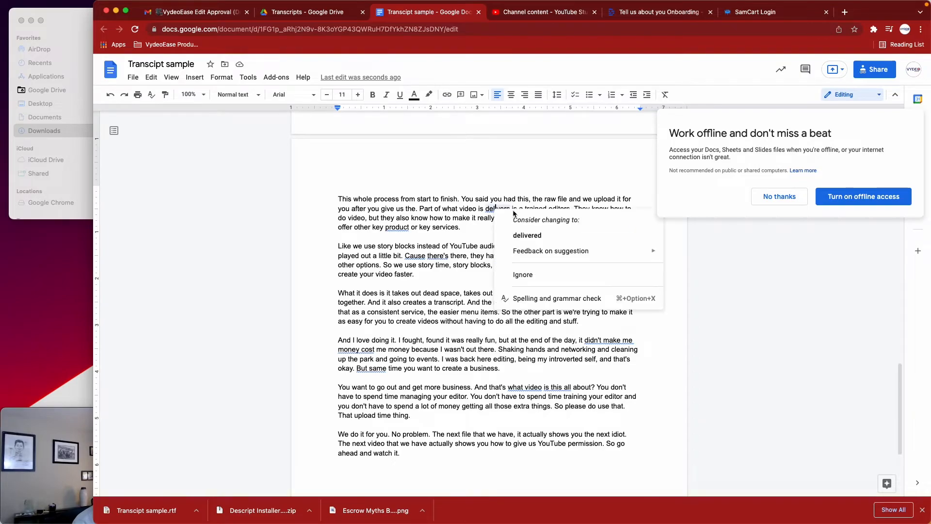
{"action": "left_click", "coordinate": [512, 235]}
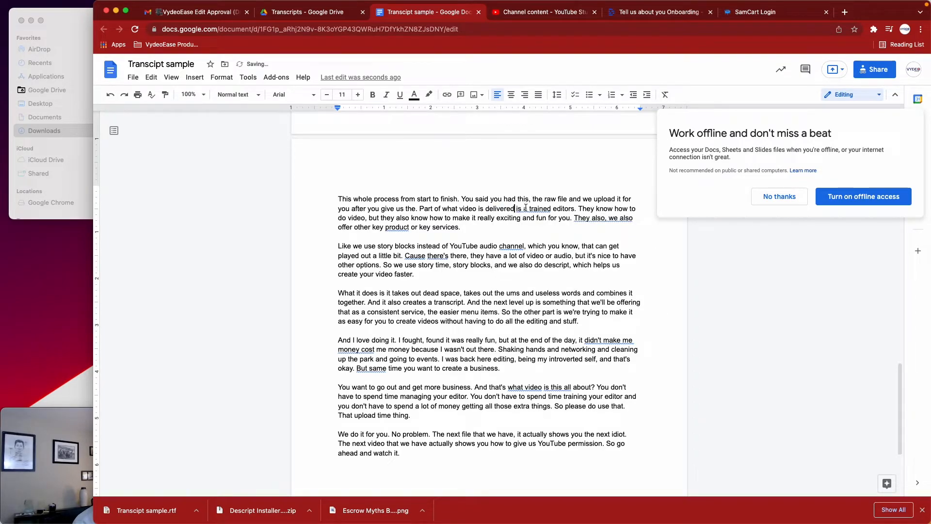
{"action": "left_click", "coordinate": [528, 208]}
{"action": "left_click", "coordinate": [550, 235]}
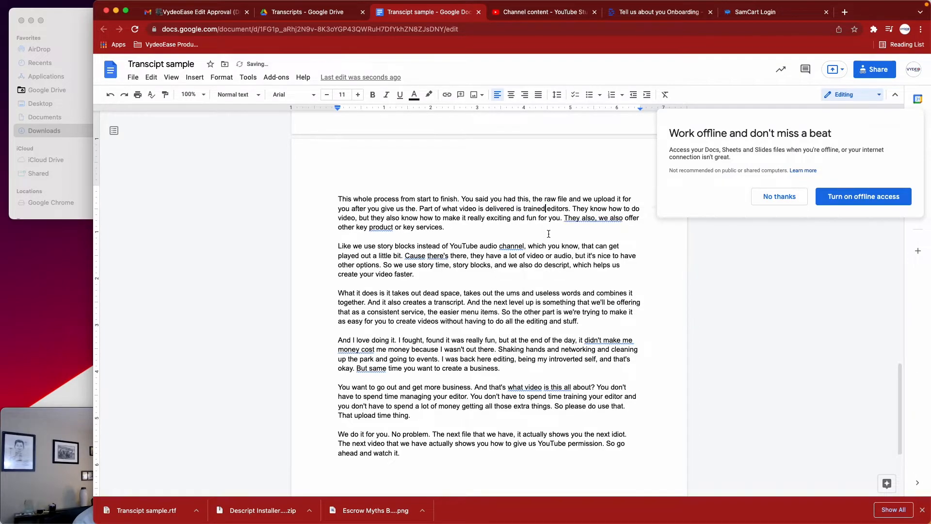
{"action": "left_click", "coordinate": [582, 218]}
{"action": "left_click", "coordinate": [588, 203]}
Accept the suggested plurals "products" after "other key" and "channels" after "YouTube audio"
{"action": "left_click", "coordinate": [353, 227]}
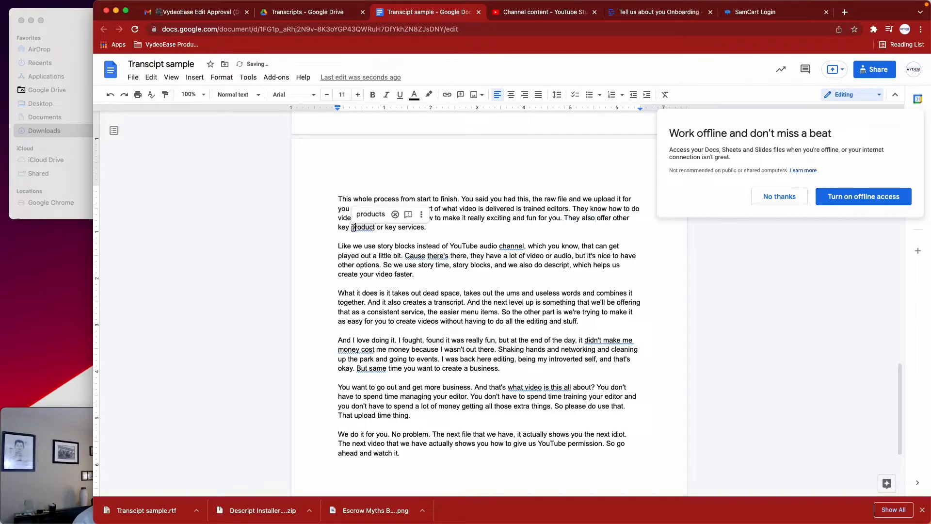
{"action": "left_click", "coordinate": [371, 214]}
{"action": "left_click", "coordinate": [512, 246]}
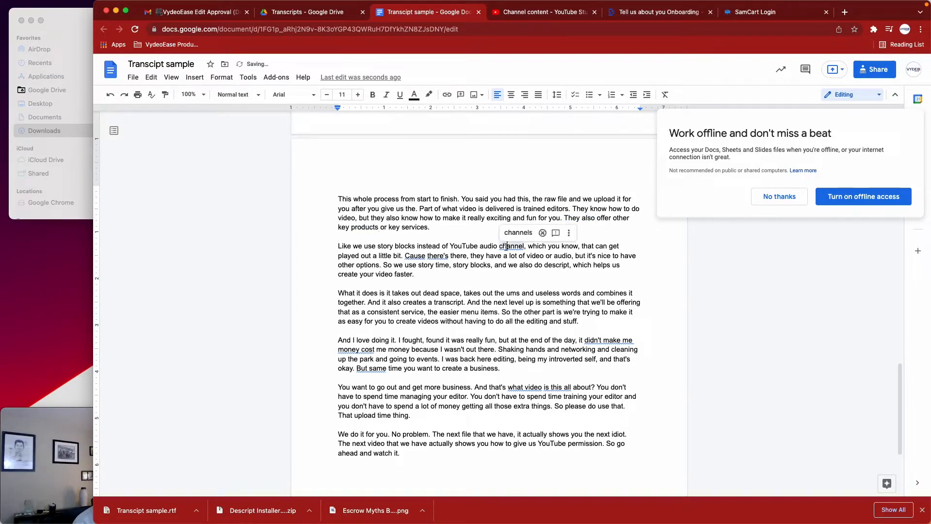
{"action": "left_click", "coordinate": [517, 233]}
Switch to the Descript app to look over the recording's transcript, and return to the Google Docs transcript
{"action": "key", "text": "super+Tab"}
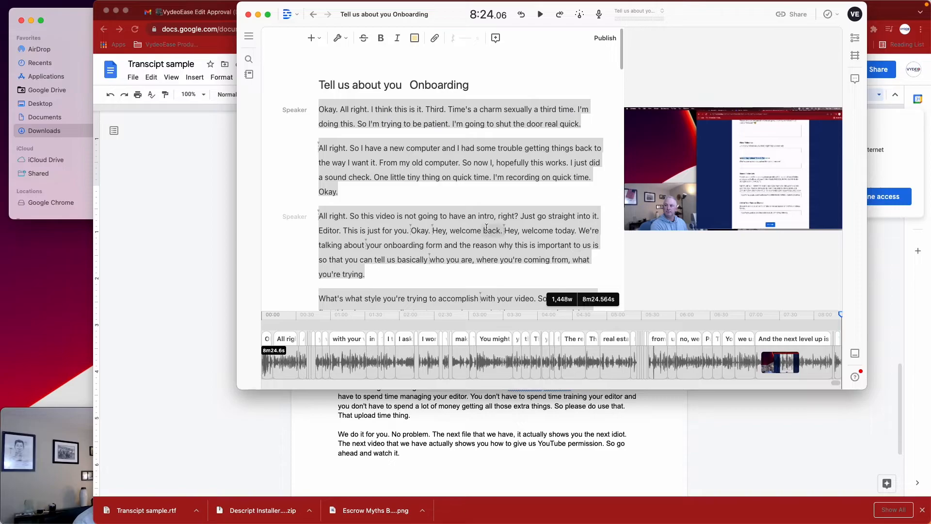
{"action": "scroll", "coordinate": [443, 193], "scroll_direction": "down", "scroll_amount": 10}
{"action": "scroll", "coordinate": [443, 193], "scroll_direction": "down", "scroll_amount": 5}
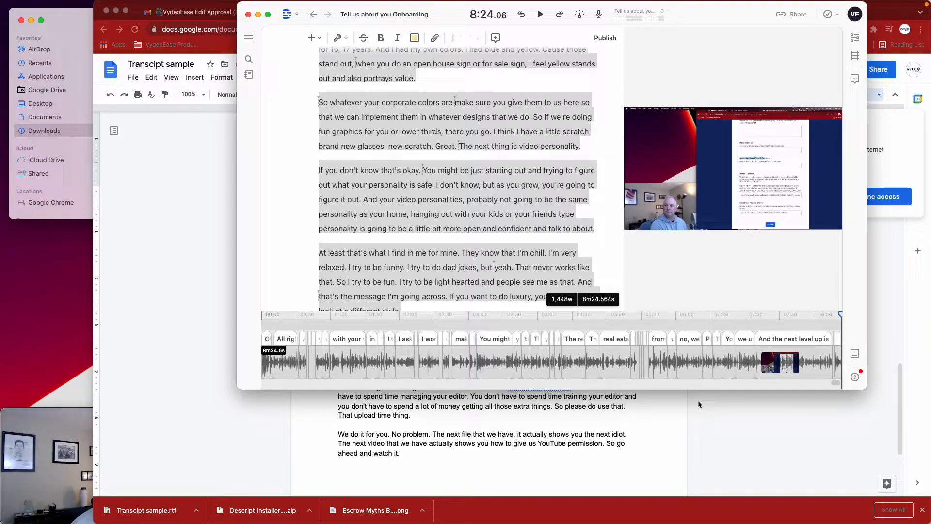
{"action": "scroll", "coordinate": [583, 262], "scroll_direction": "up", "scroll_amount": 15}
{"action": "scroll", "coordinate": [583, 262], "scroll_direction": "up", "scroll_amount": 2}
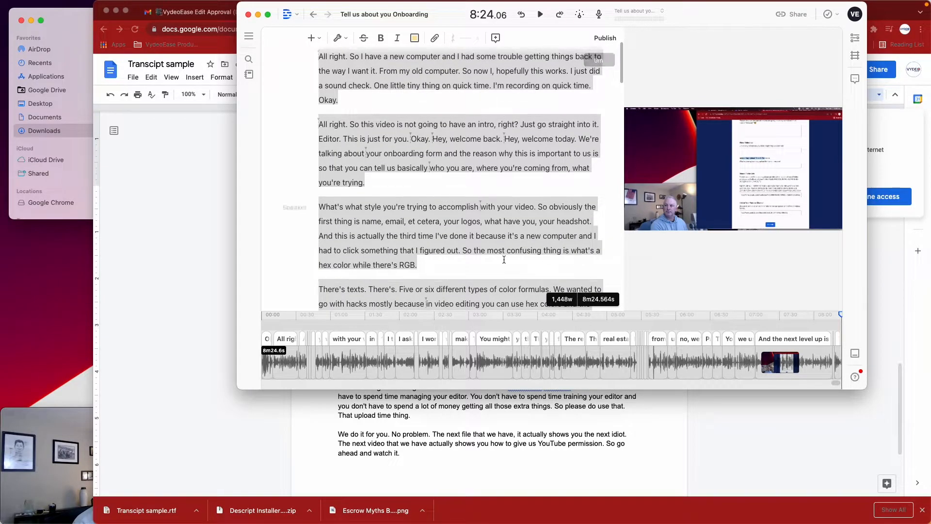
{"action": "left_click", "coordinate": [234, 278]}
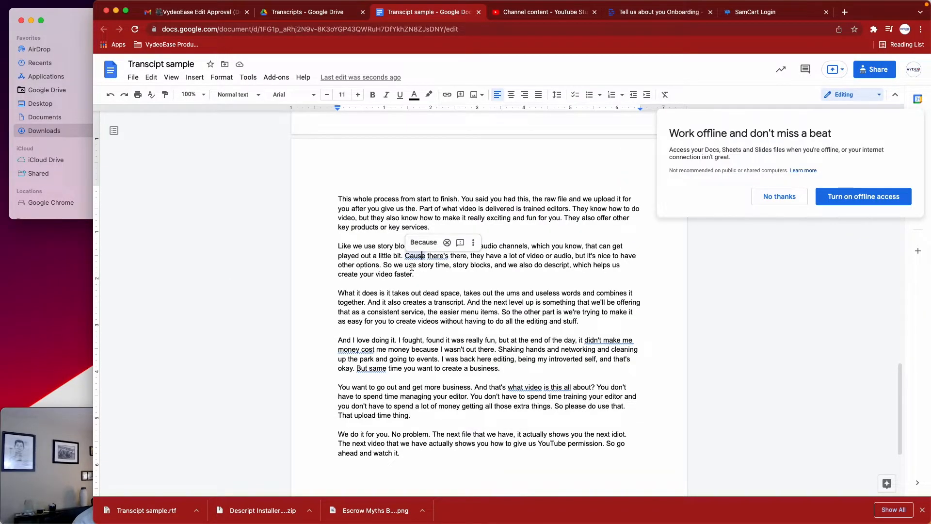
Download the Transcipt sample document as Plain Text (.txt) and select the file in the Downloads folder
{"action": "scroll", "coordinate": [414, 259], "scroll_direction": "up", "scroll_amount": 10}
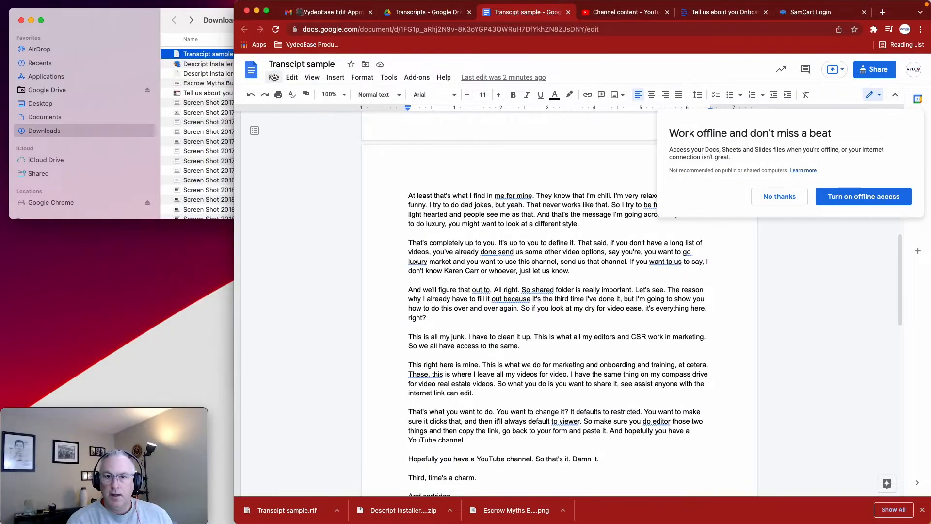
{"action": "left_click", "coordinate": [273, 77]}
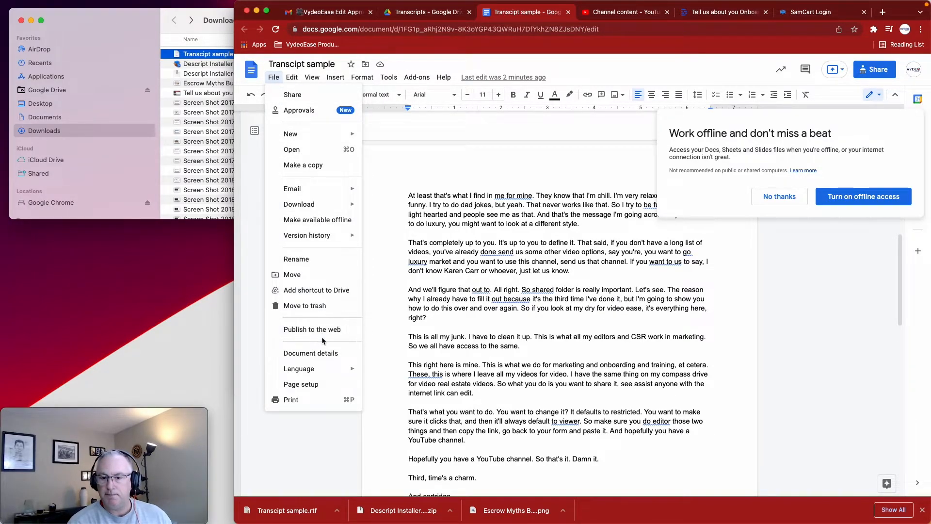
{"action": "mouse_move", "coordinate": [330, 204]}
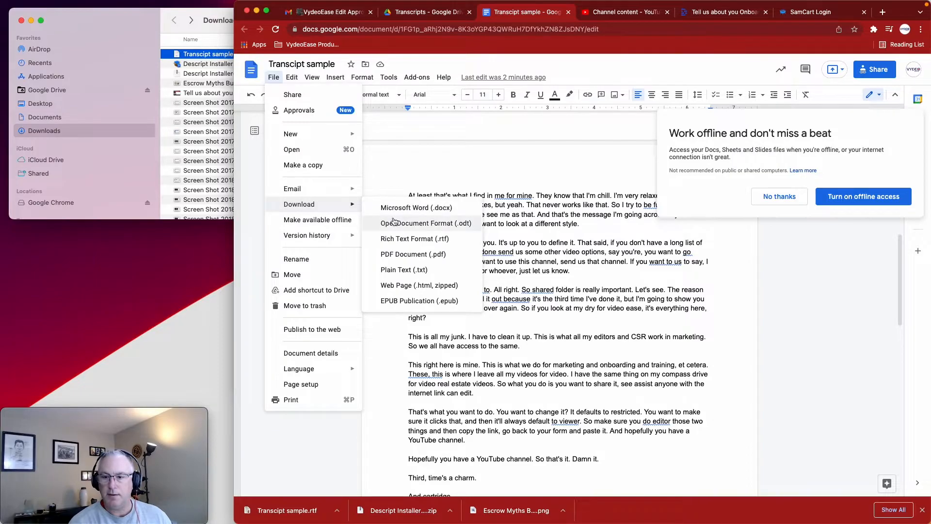
{"action": "left_click", "coordinate": [394, 269]}
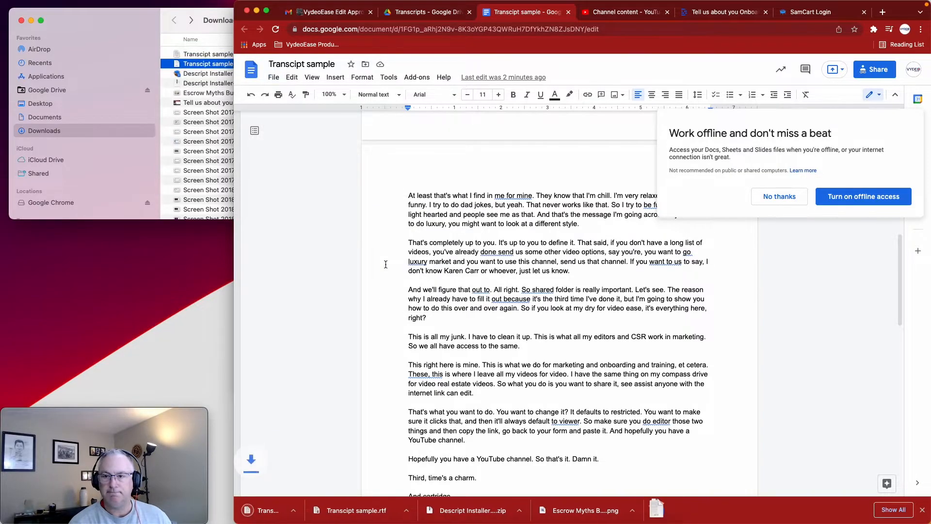
{"action": "left_click", "coordinate": [221, 55]}
{"action": "left_click", "coordinate": [218, 54]}
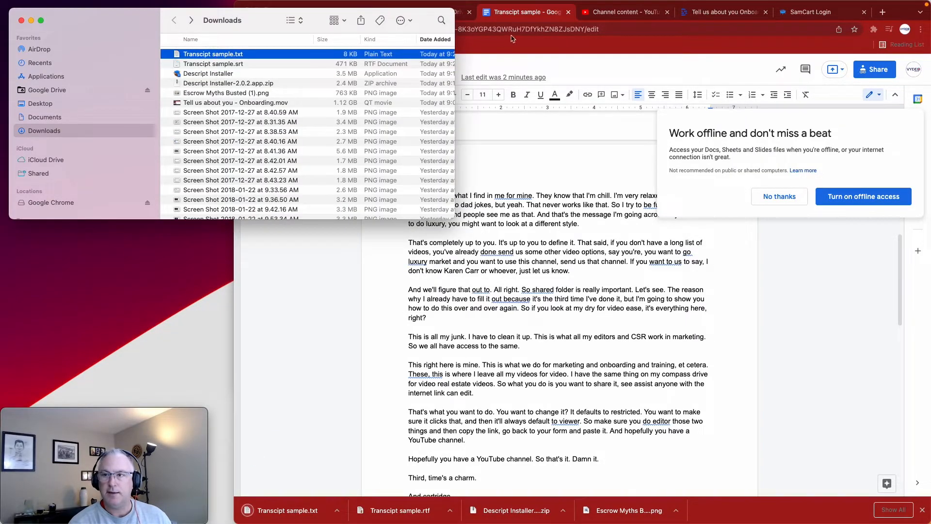
In YouTube Studio, upload Transcipt sample.txt from Downloads as the video's subtitle file, using the Without timing option
{"action": "left_click", "coordinate": [604, 15]}
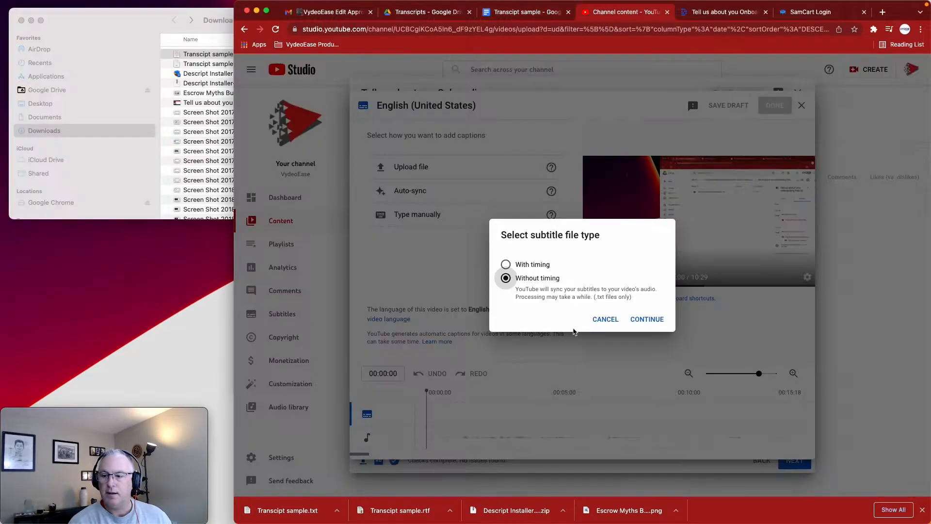
{"action": "left_click", "coordinate": [647, 318]}
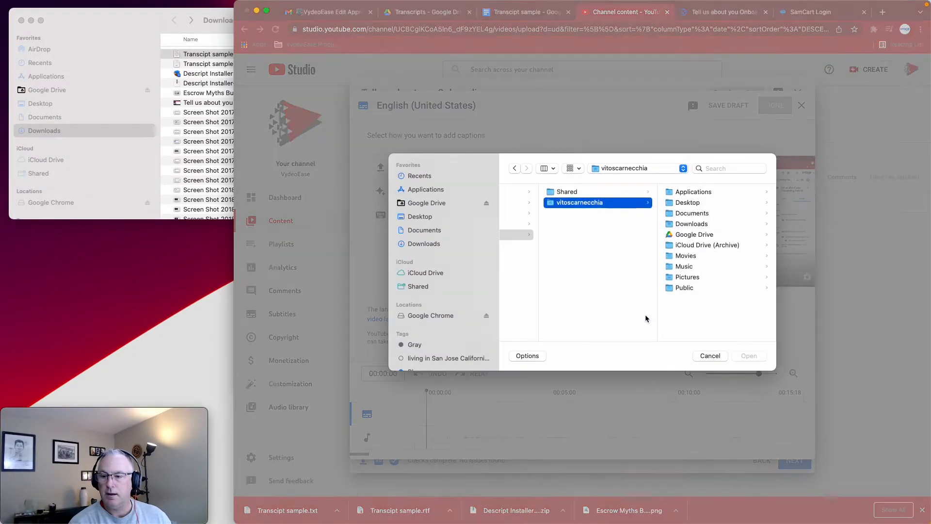
{"action": "left_click", "coordinate": [442, 243]}
{"action": "scroll", "coordinate": [534, 287], "scroll_direction": "down", "scroll_amount": 10}
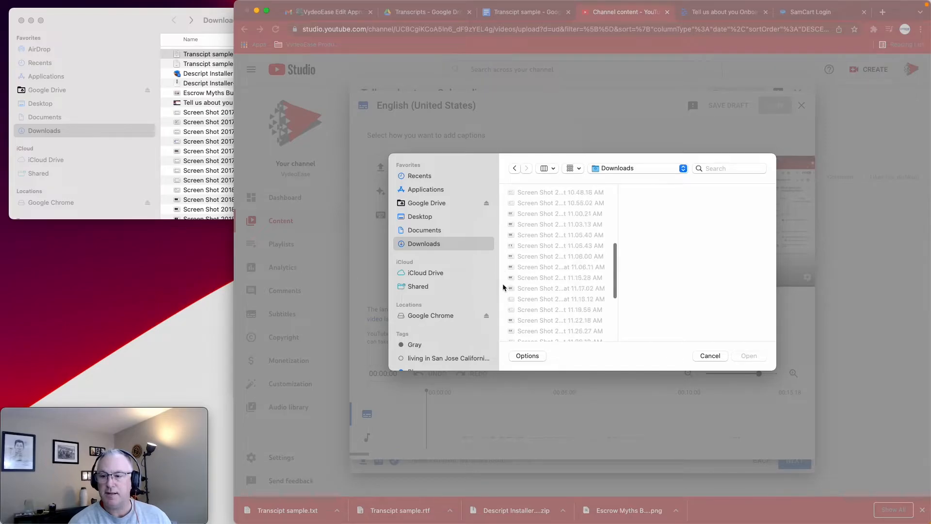
{"action": "left_click", "coordinate": [536, 331]}
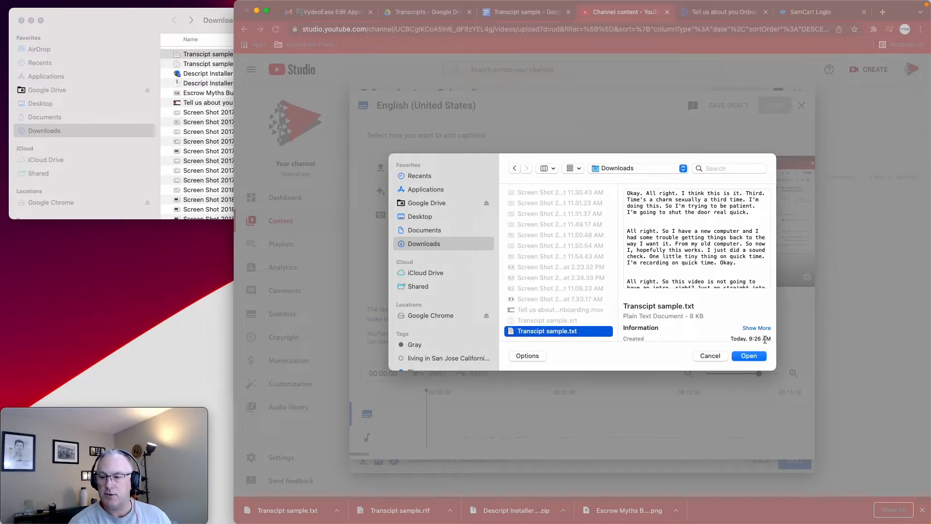
{"action": "left_click", "coordinate": [745, 356]}
{"action": "left_click", "coordinate": [646, 319]}
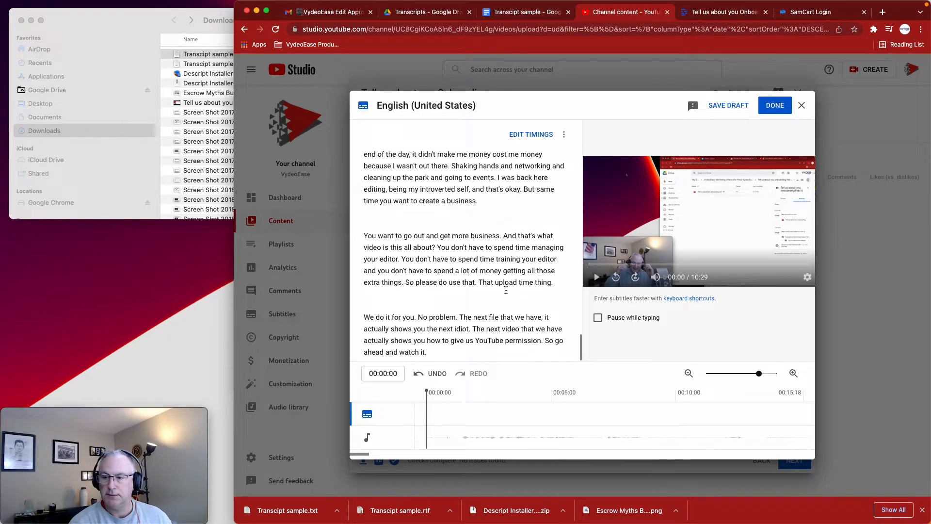
Review the uploaded caption text from its beginning to its end and finish adding the English (United States) subtitles
{"action": "scroll", "coordinate": [506, 290], "scroll_direction": "up", "scroll_amount": 15}
{"action": "scroll", "coordinate": [506, 290], "scroll_direction": "up", "scroll_amount": 10}
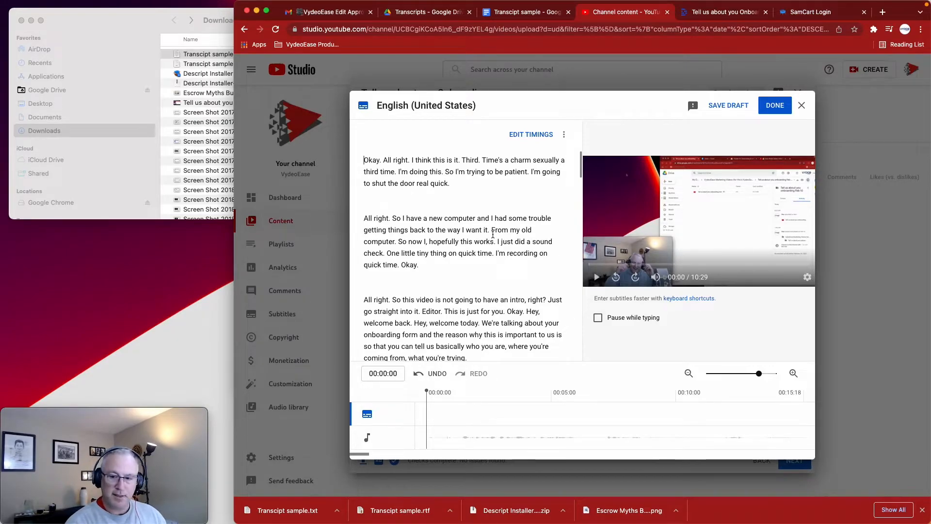
{"action": "scroll", "coordinate": [492, 234], "scroll_direction": "down", "scroll_amount": 10}
{"action": "scroll", "coordinate": [493, 234], "scroll_direction": "down", "scroll_amount": 3}
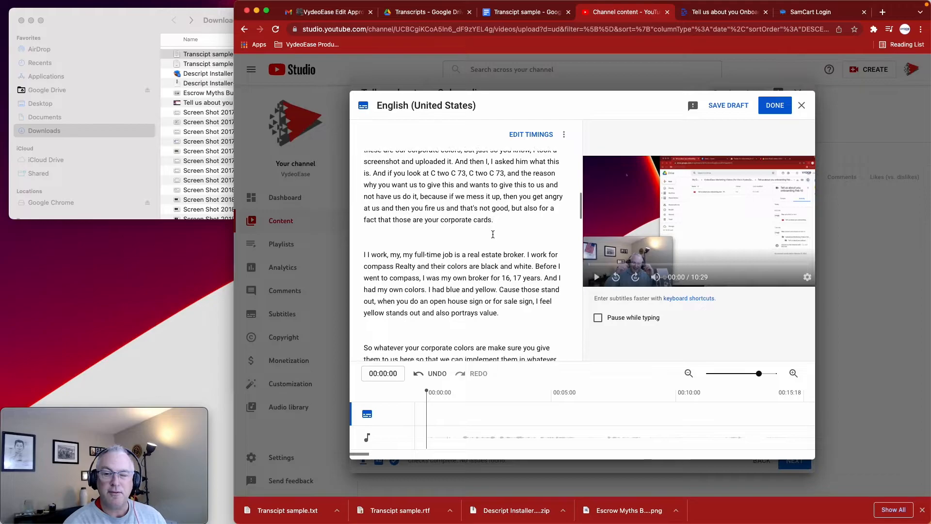
{"action": "scroll", "coordinate": [493, 234], "scroll_direction": "down", "scroll_amount": 8}
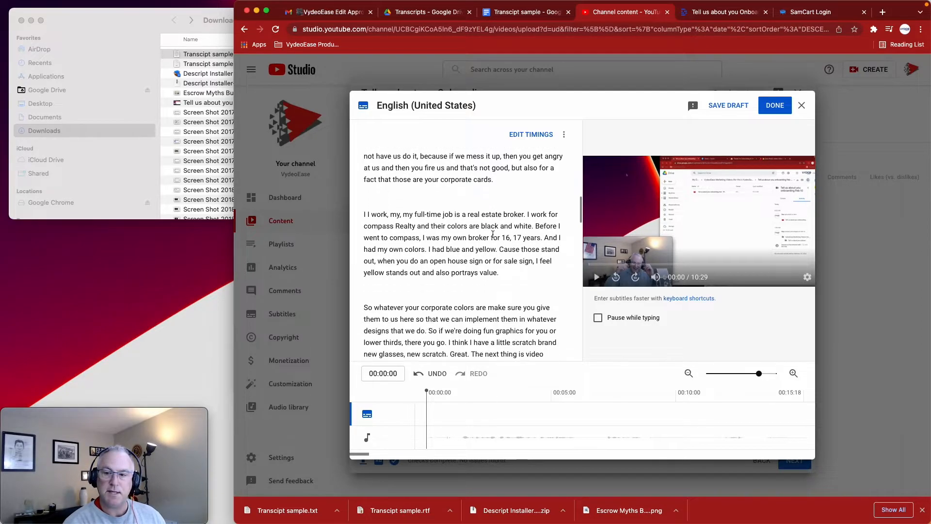
{"action": "scroll", "coordinate": [493, 234], "scroll_direction": "down", "scroll_amount": 10}
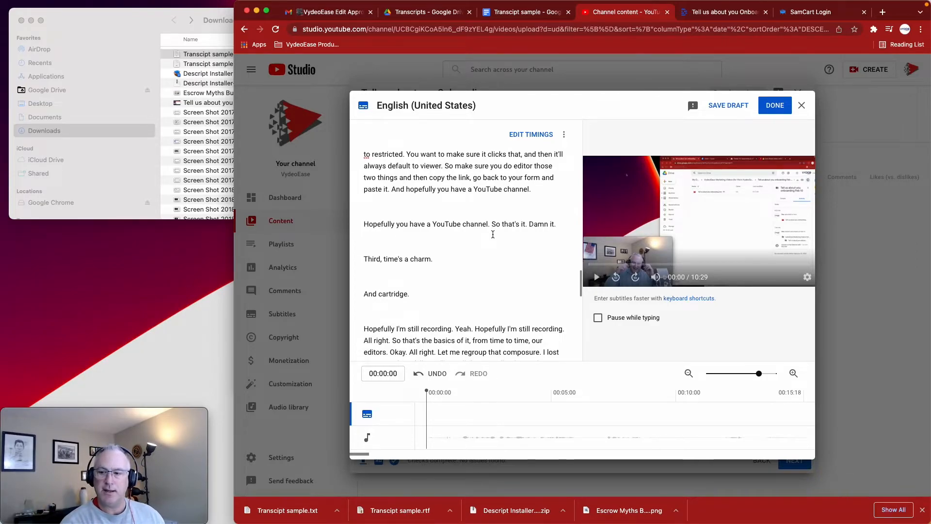
{"action": "scroll", "coordinate": [492, 234], "scroll_direction": "down", "scroll_amount": 6}
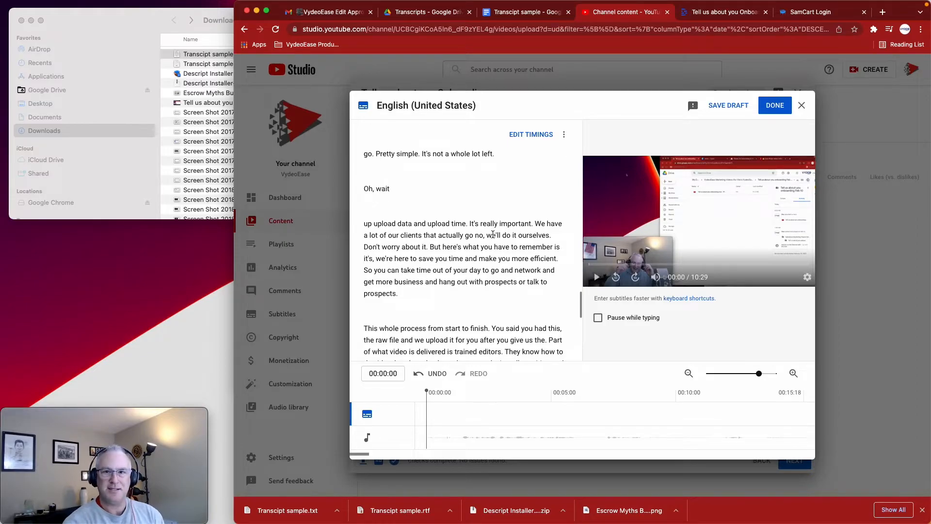
{"action": "scroll", "coordinate": [462, 270], "scroll_direction": "down", "scroll_amount": 10}
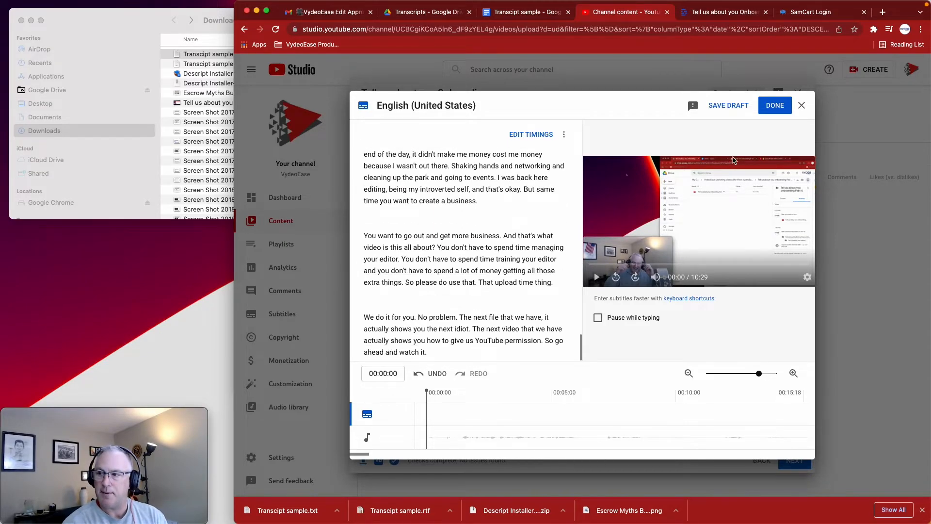
{"action": "left_click", "coordinate": [775, 107]}
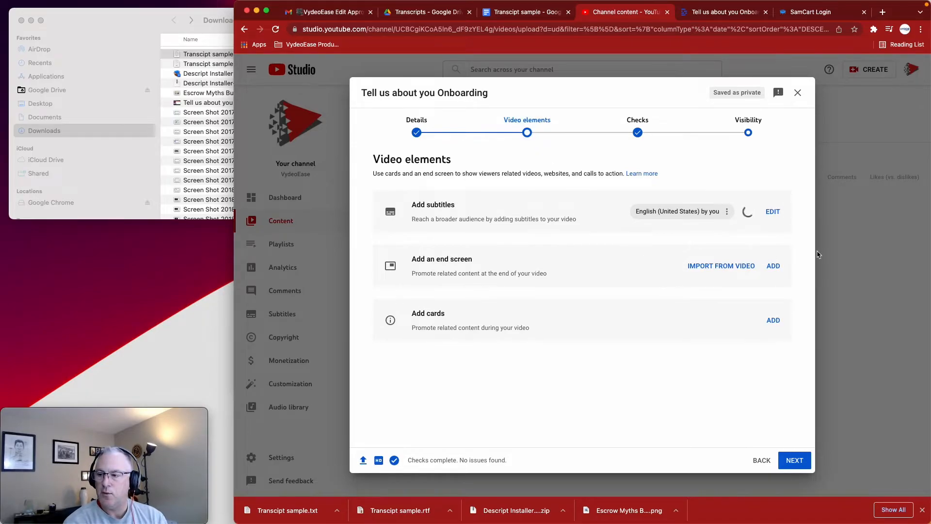
Add an end screen with video, playlist and subscribe elements, and set its video element to Most recent upload
{"action": "left_click", "coordinate": [773, 266]}
{"action": "left_click", "coordinate": [455, 208]}
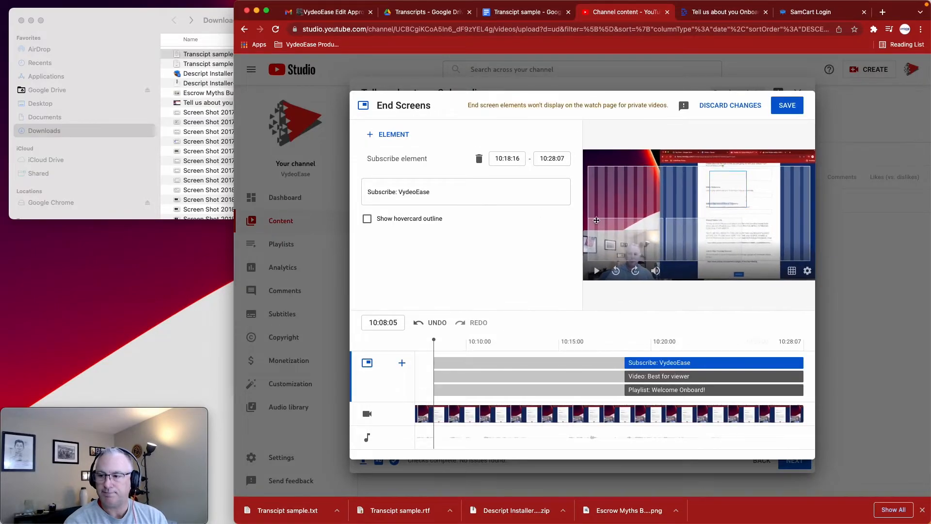
{"action": "left_click", "coordinate": [626, 238]}
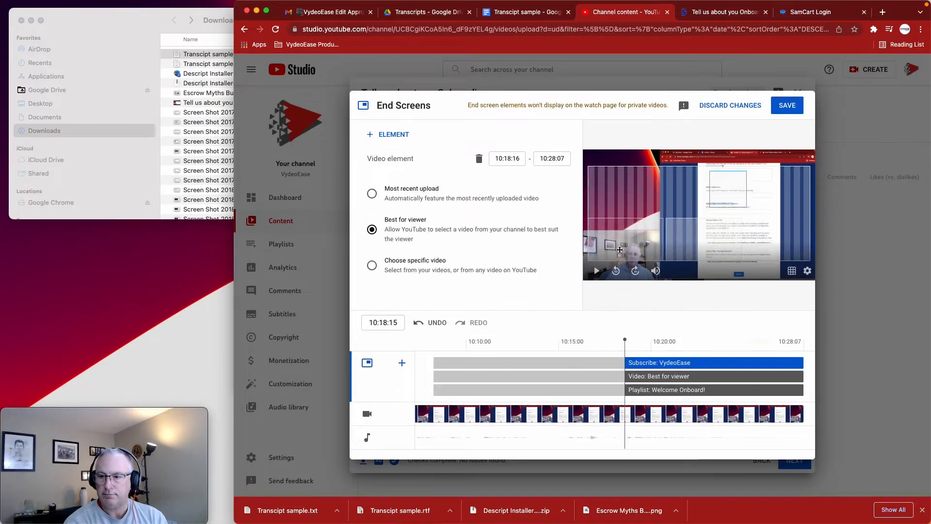
{"action": "left_click", "coordinate": [412, 199]}
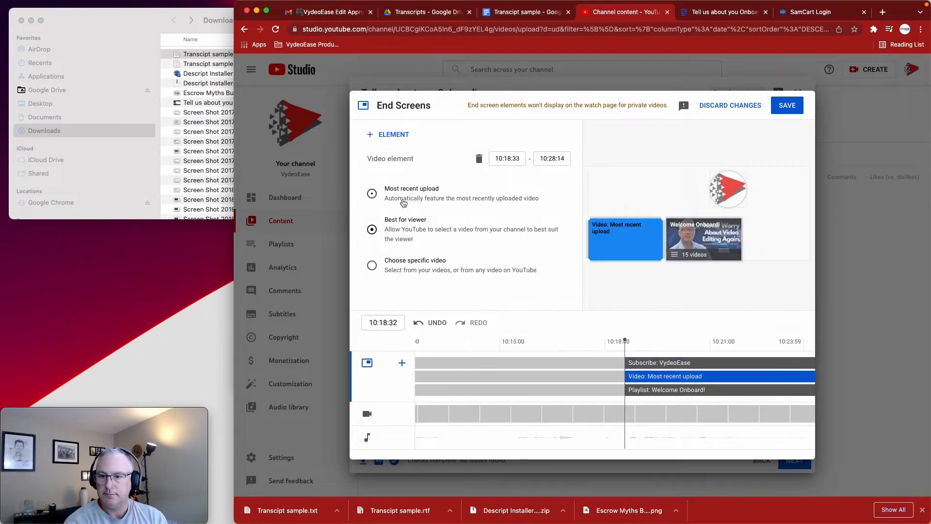
Switch the end screen's playlist element to Portfolio, move it to the lower-right corner of the video frame, and save the end screen
{"action": "left_click", "coordinate": [684, 235]}
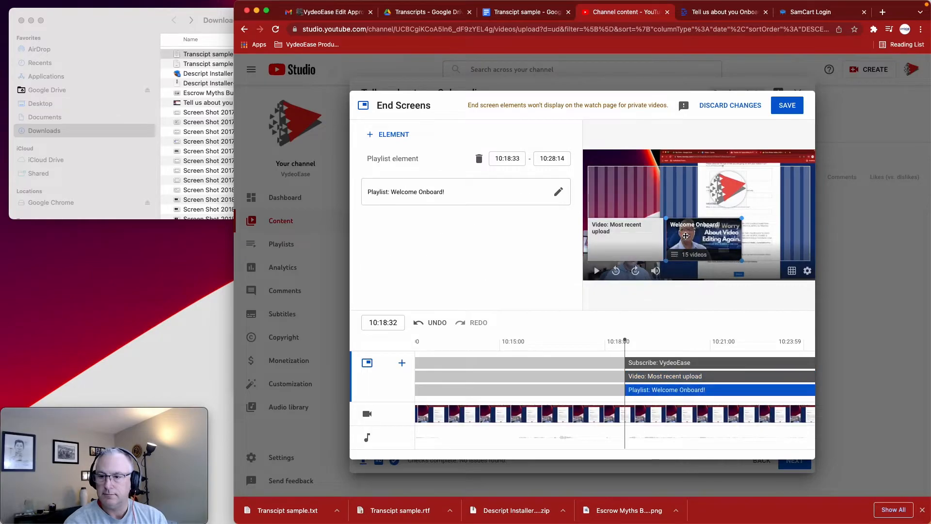
{"action": "left_click", "coordinate": [518, 199]}
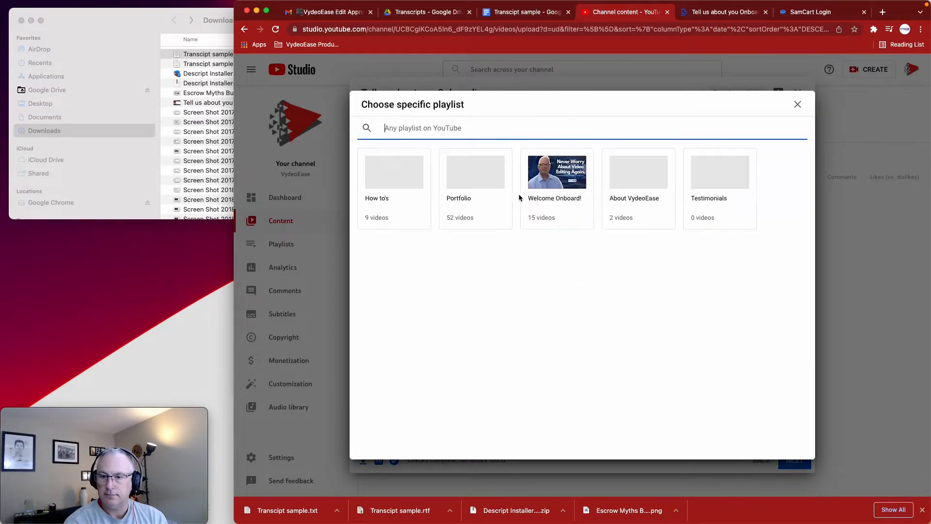
{"action": "left_click", "coordinate": [495, 207]}
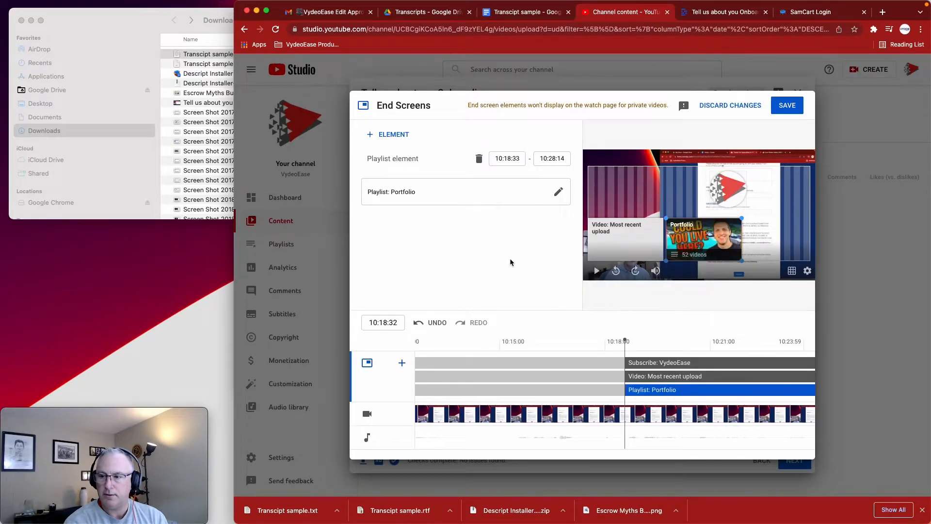
{"action": "left_click_drag", "start_coordinate": [701, 247], "coordinate": [771, 247]}
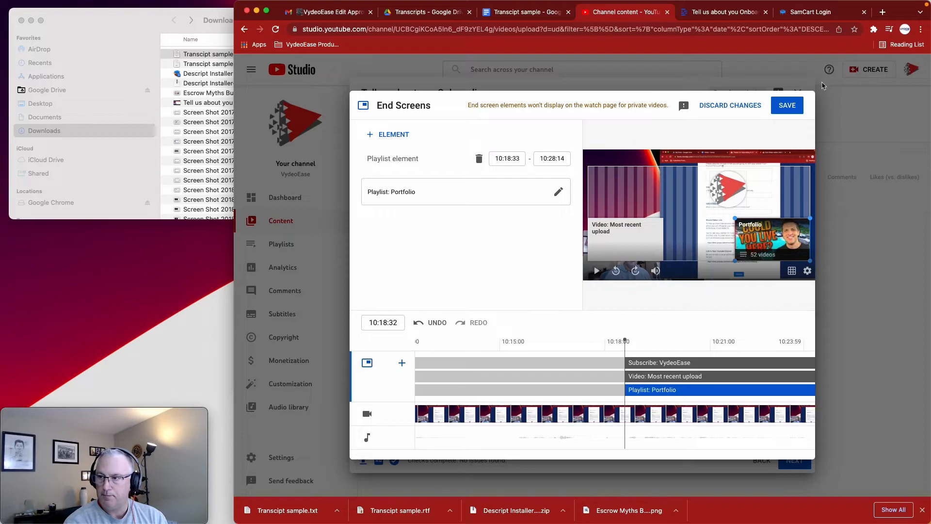
{"action": "left_click", "coordinate": [788, 105]}
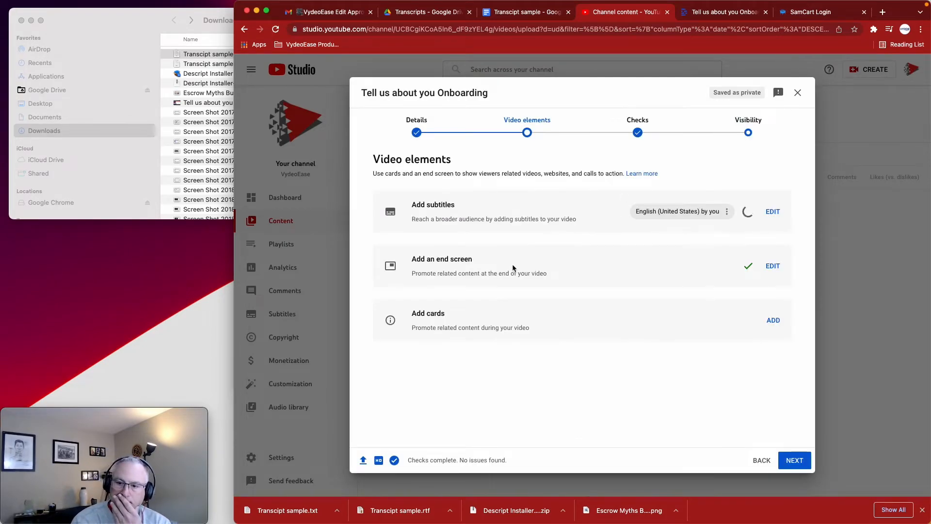
Start adding cards to the video and place a playlist card for About VydeoEase at 06:53:57
{"action": "left_click", "coordinate": [767, 321]}
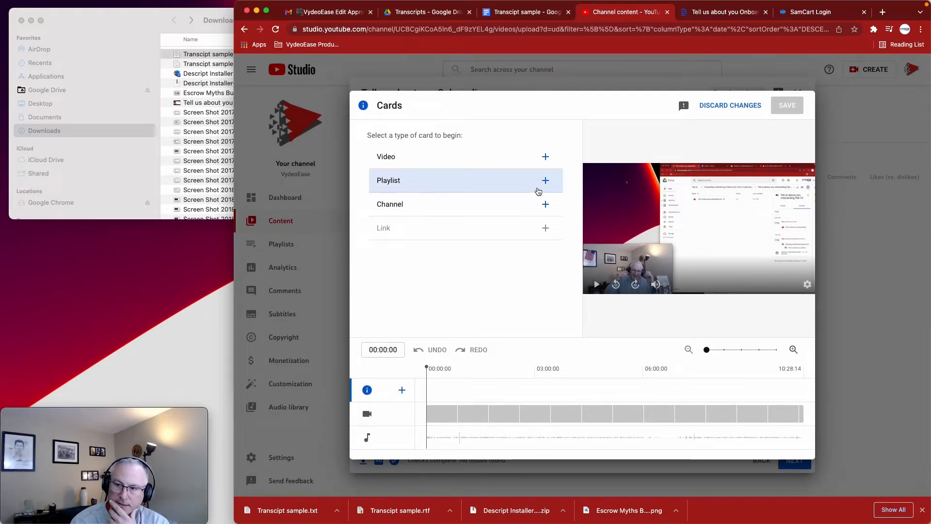
{"action": "scroll", "coordinate": [589, 405], "scroll_direction": "right", "scroll_amount": 3}
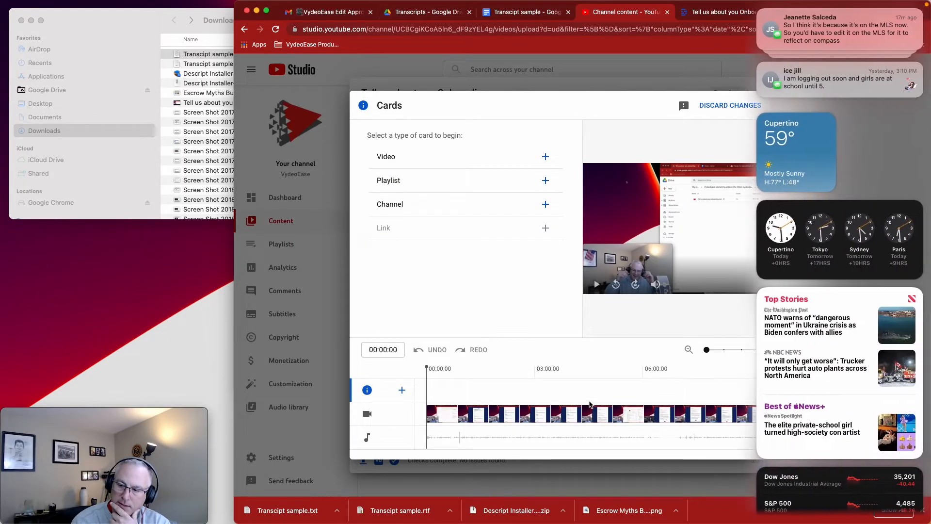
{"action": "left_click", "coordinate": [556, 335]}
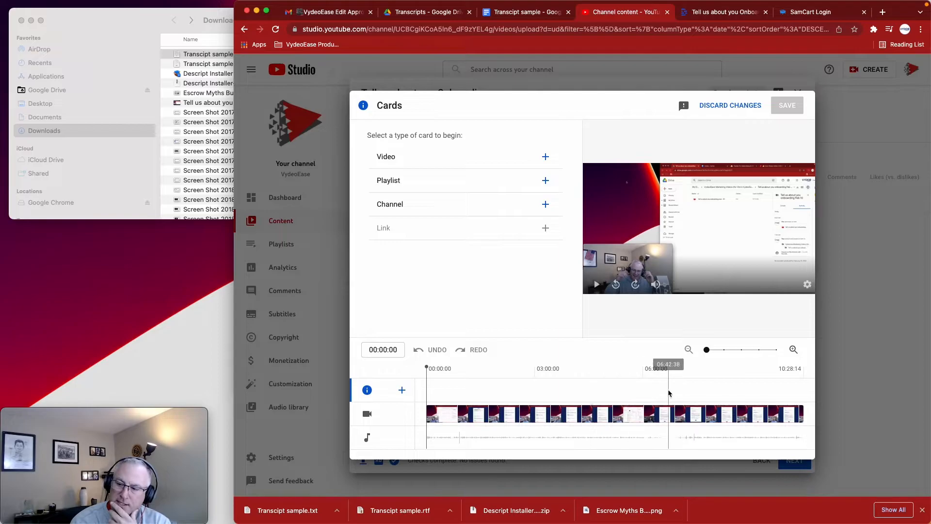
{"action": "scroll", "coordinate": [669, 392], "scroll_direction": "right", "scroll_amount": 3}
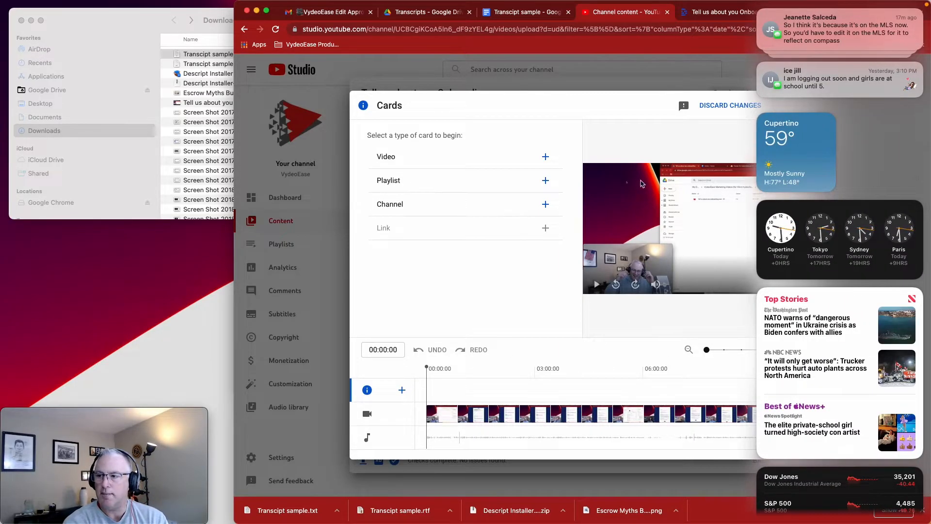
{"action": "left_click", "coordinate": [525, 365]}
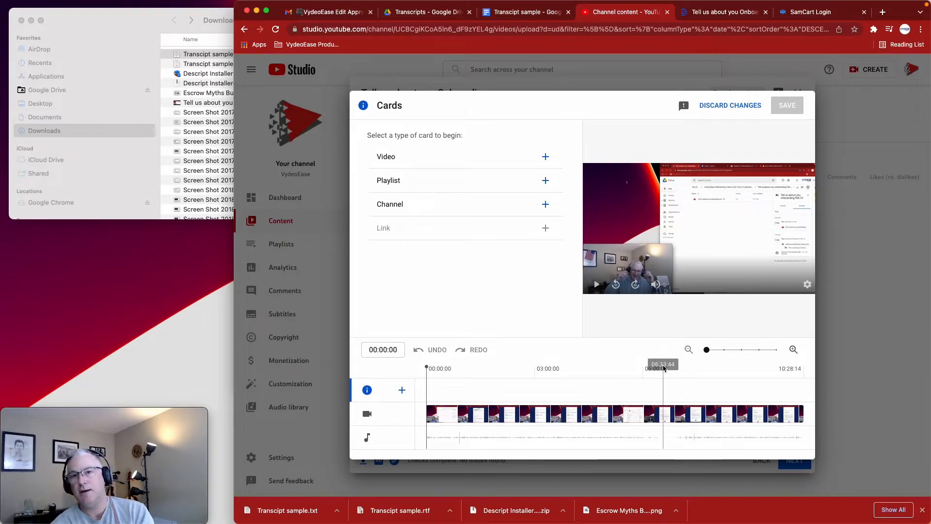
{"action": "left_click", "coordinate": [631, 367]}
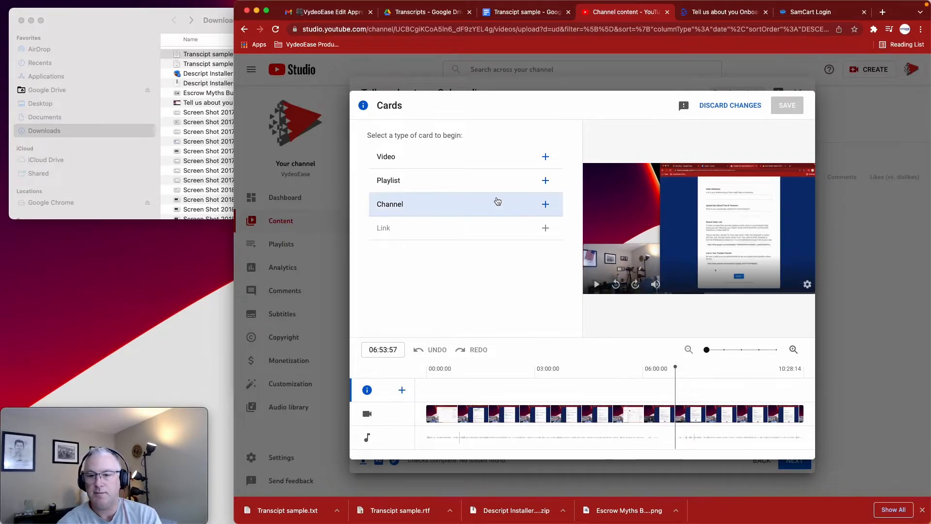
{"action": "left_click", "coordinate": [499, 190]}
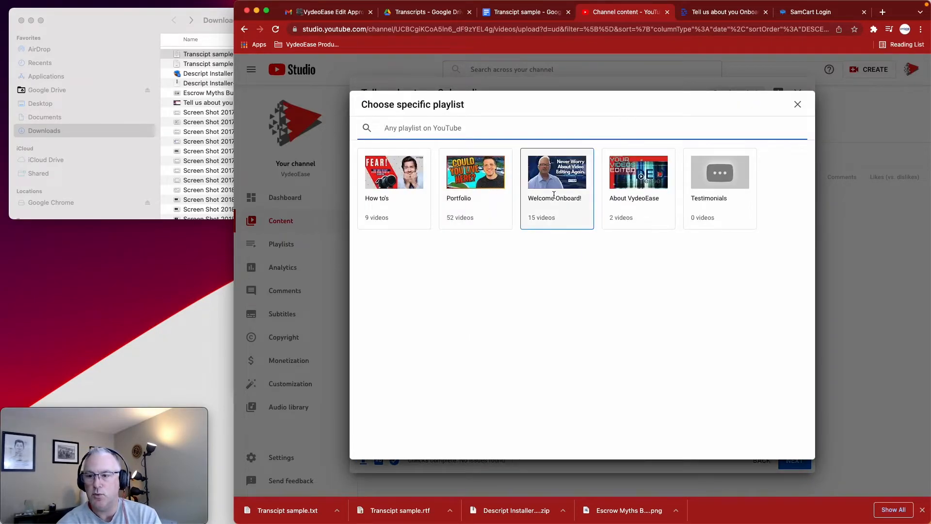
{"action": "left_click", "coordinate": [649, 203]}
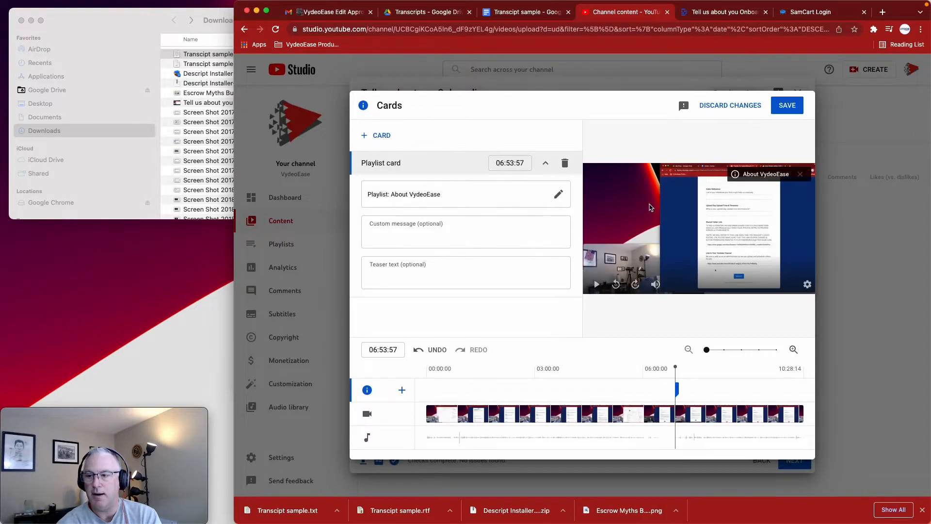
Move the playhead to 08:05:06 and enter the About VydeoEase card's custom message as "Check out our little company that can!", correcting the spelling of "company"
{"action": "left_click", "coordinate": [718, 391]}
{"action": "left_click", "coordinate": [505, 231]}
{"action": "type", "text": "Chekc"}
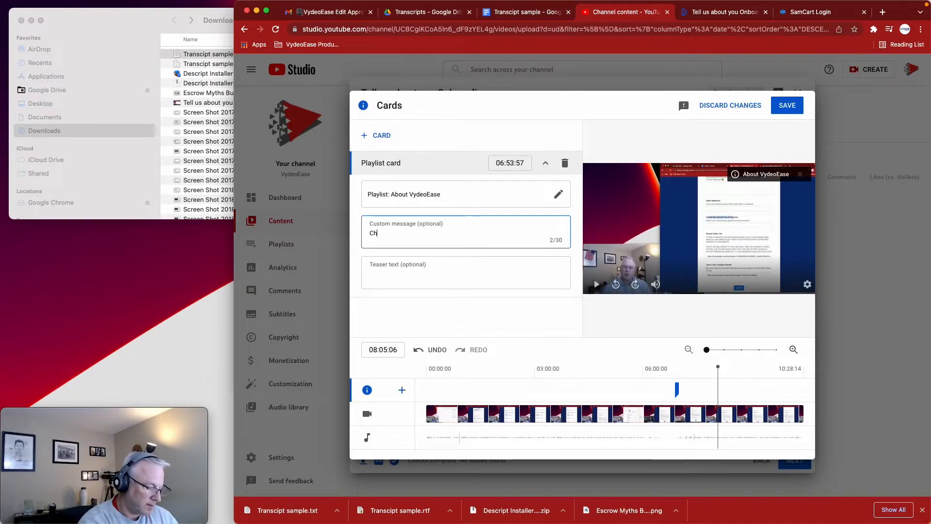
{"action": "key", "text": "BackSpace"}
{"action": "key", "text": "BackSpace"}
{"action": "type", "text": "ck out "}
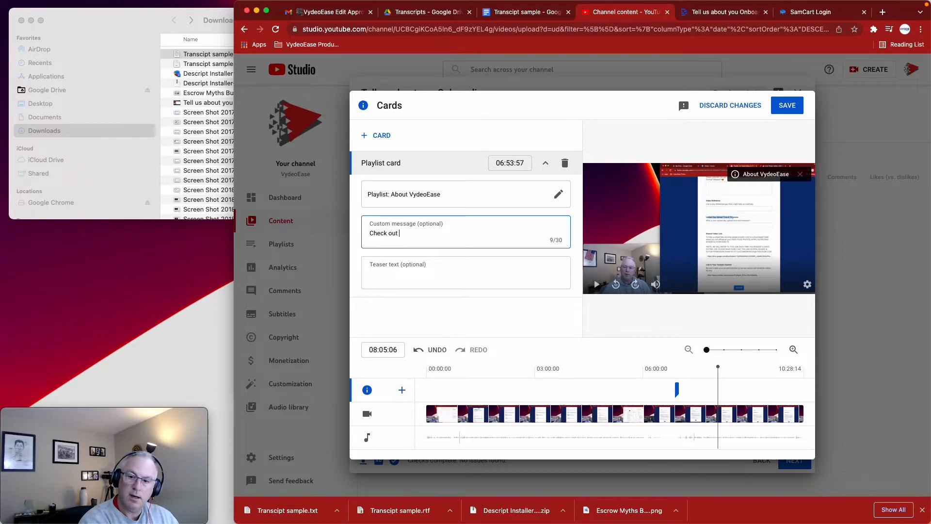
{"action": "type", "text": "our littl"}
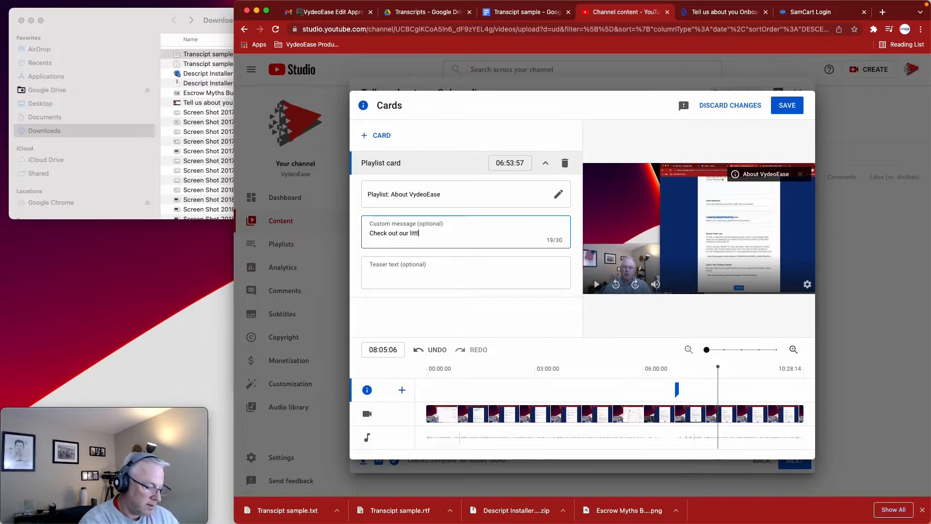
{"action": "type", "text": "e compnay th"}
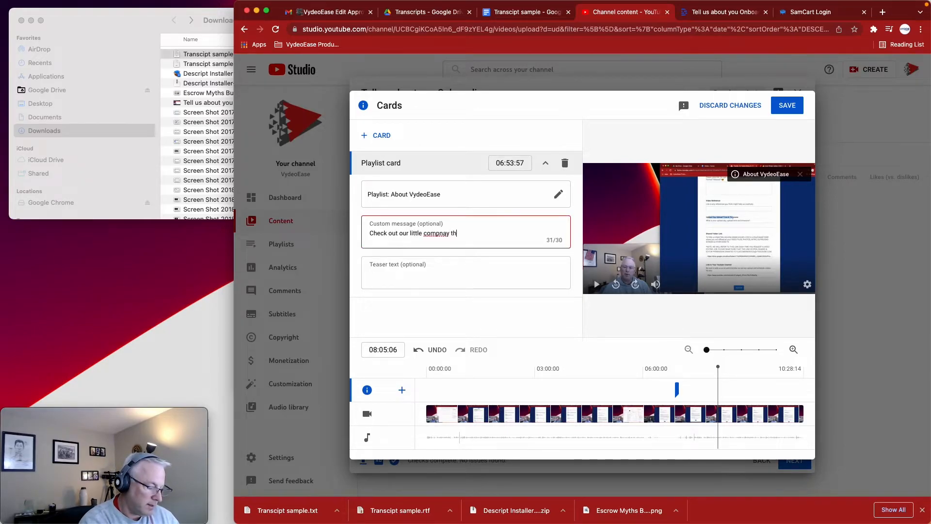
{"action": "type", "text": "at can"}
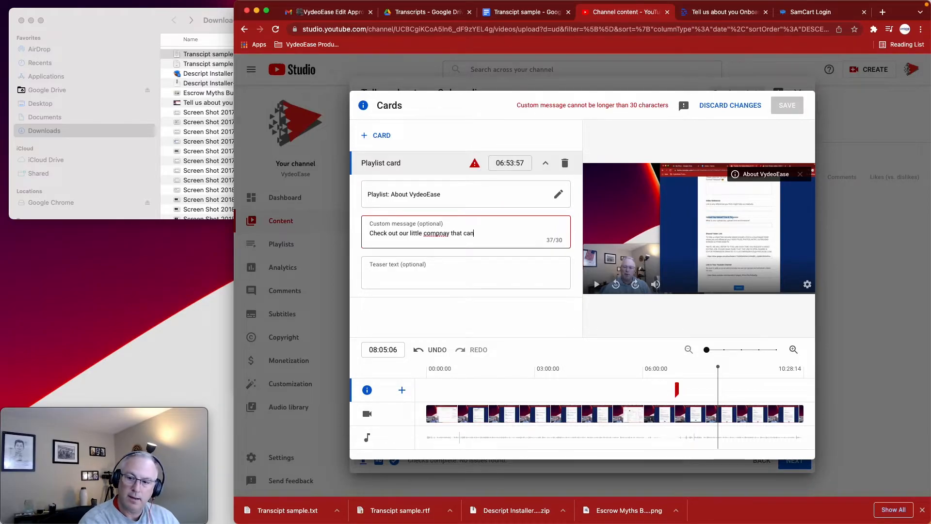
{"action": "type", "text": "!"}
{"action": "right_click", "coordinate": [432, 235]}
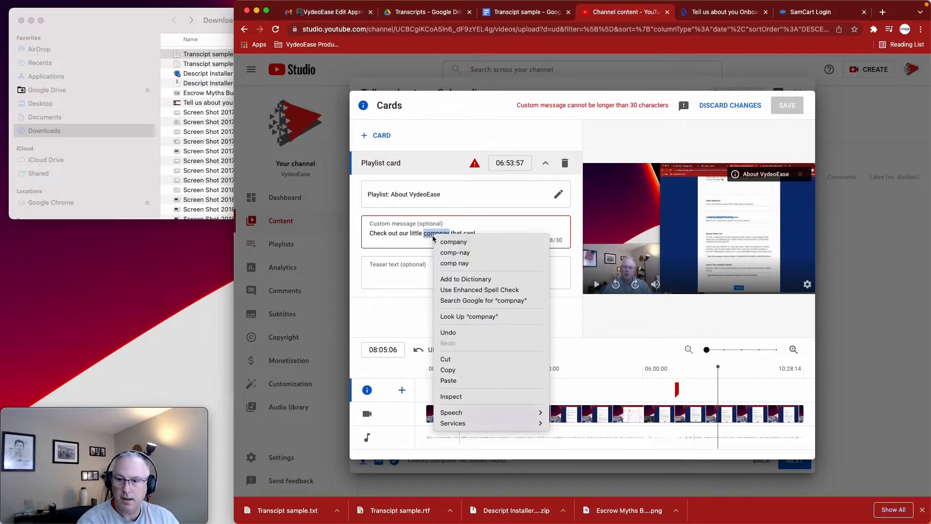
{"action": "left_click", "coordinate": [454, 242]}
Set the About VydeoEase card's teaser text to "Who edits your videos MATTER!"
{"action": "key", "text": "Tab"}
{"action": "type", "text": "Who "}
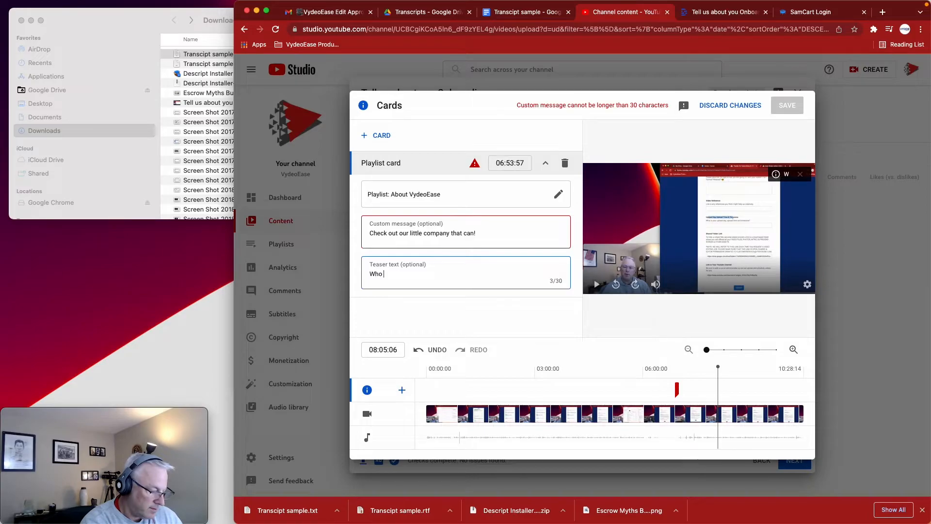
{"action": "type", "text": "edits"}
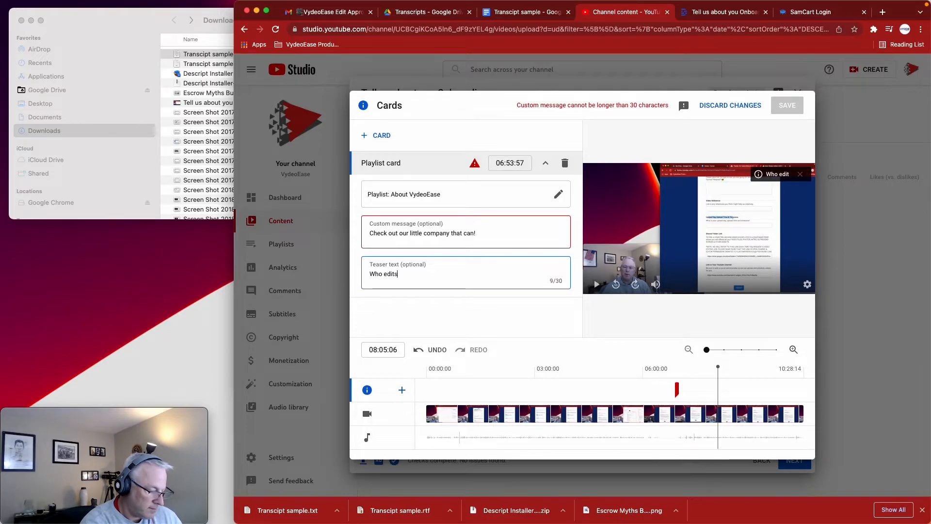
{"action": "type", "text": " your vid"}
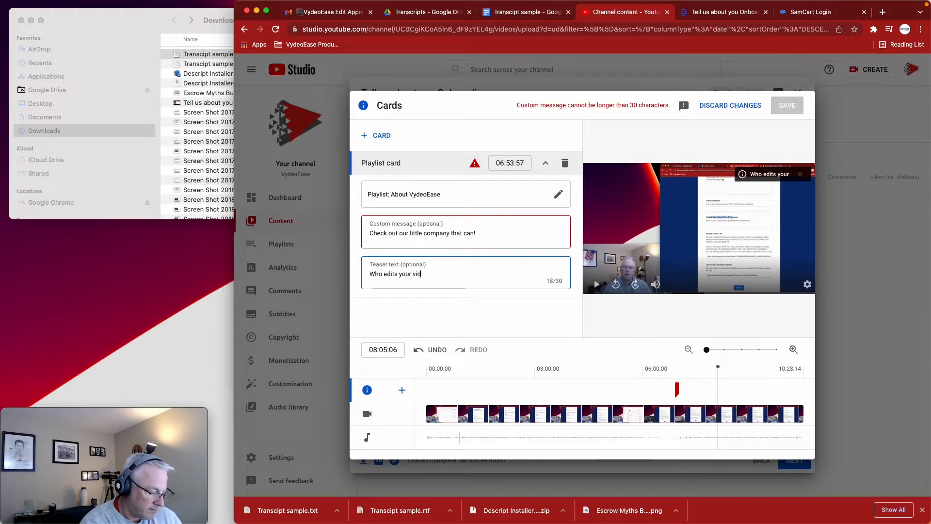
{"action": "type", "text": "eos Matter"}
{"action": "key", "text": "BackSpace"}
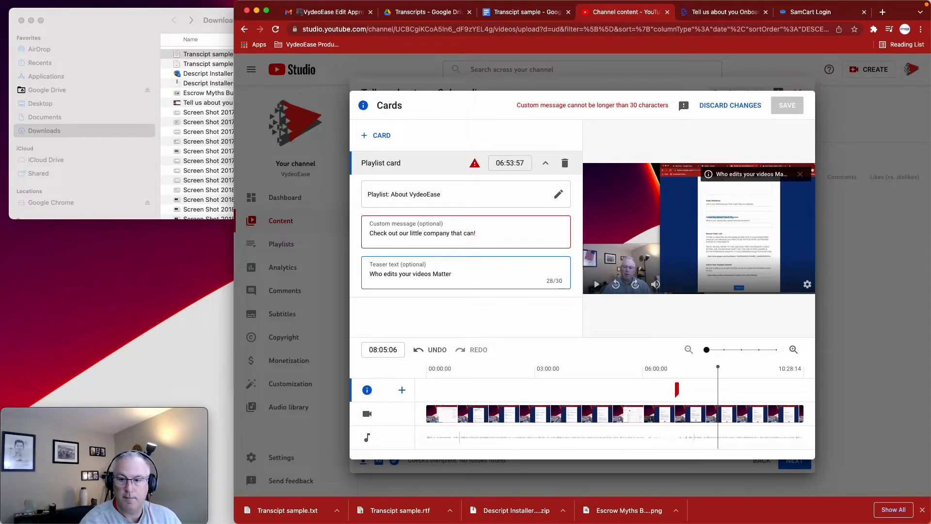
{"action": "key", "text": "BackSpace"}
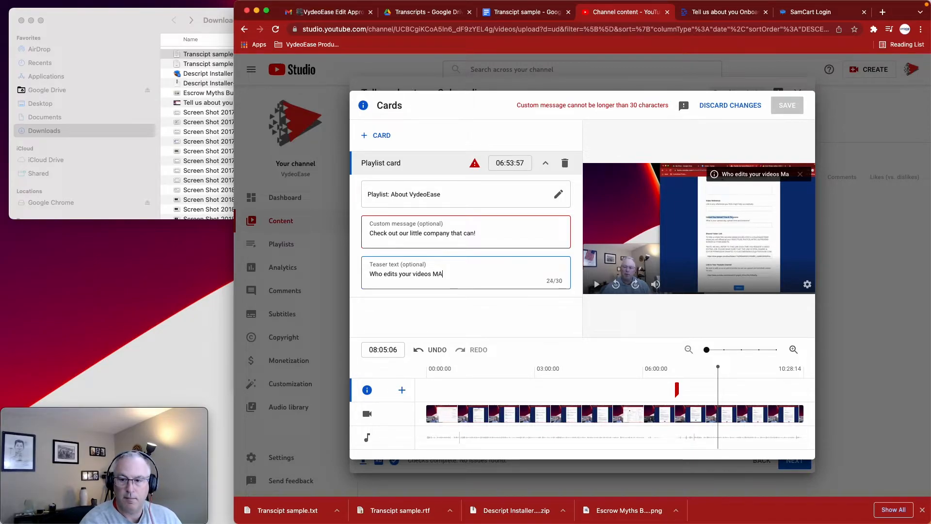
Shorten the About VydeoEase card's custom message to "The little company that can!"
{"action": "left_click_drag", "start_coordinate": [411, 233], "coordinate": [370, 233]}
{"action": "key", "text": "BackSpace"}
{"action": "type", "text": "The"}
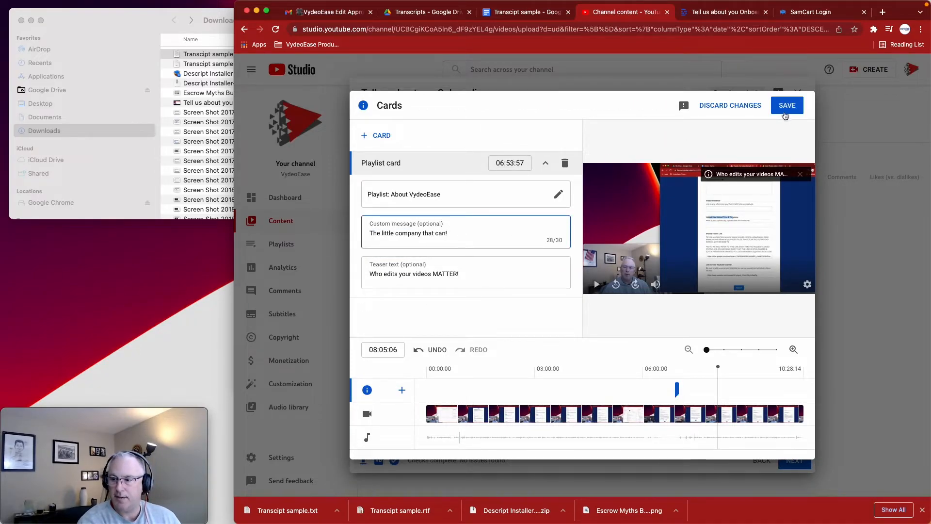
{"action": "left_click", "coordinate": [413, 237]}
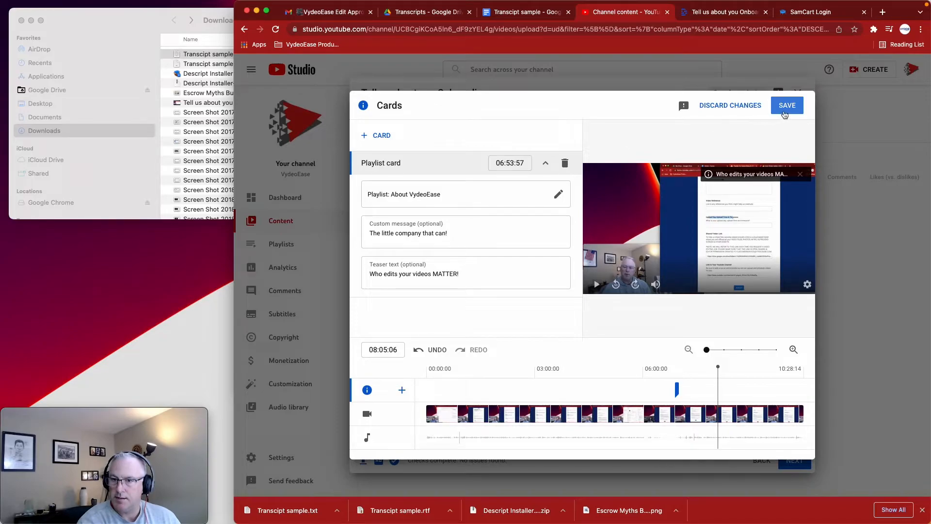
Add a second playlist card at 08:05:06 that links to the How to's playlist
{"action": "left_click", "coordinate": [380, 136]}
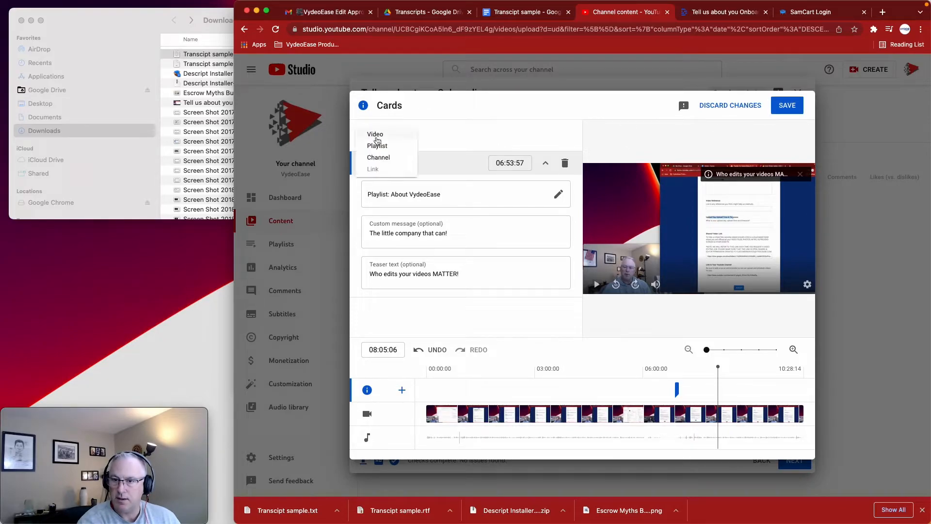
{"action": "left_click", "coordinate": [380, 148]}
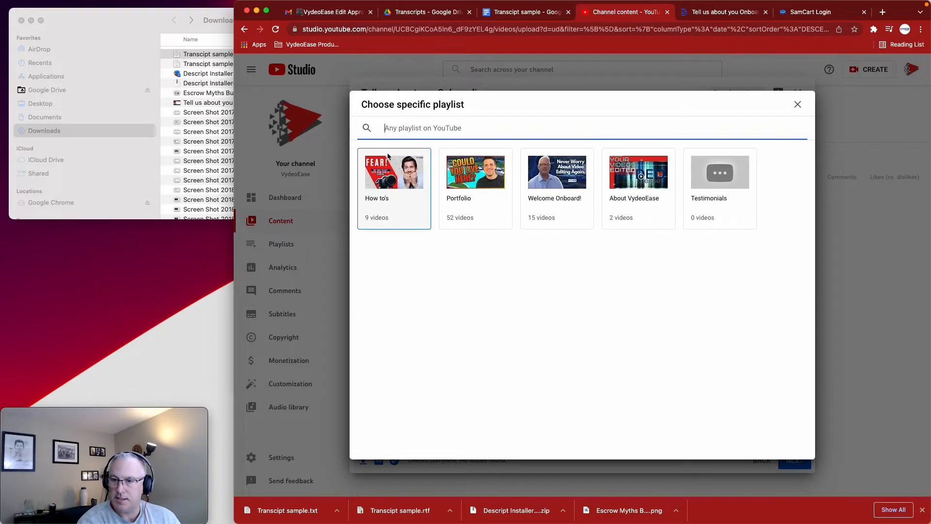
{"action": "left_click", "coordinate": [418, 184]}
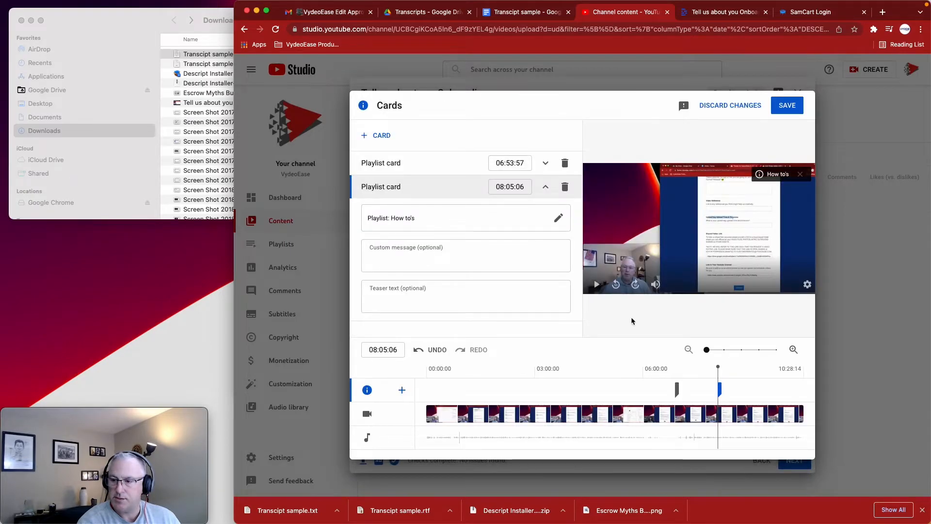
Give the How to's card the custom message "How To's" and the teaser text "How do you?..."
{"action": "left_click", "coordinate": [481, 266]}
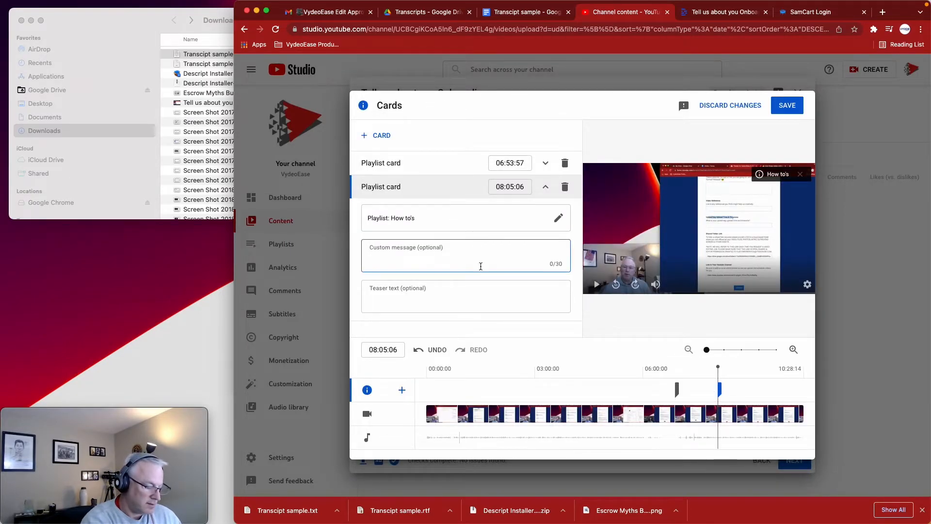
{"action": "type", "text": "How To's"}
{"action": "key", "text": "Tab"}
{"action": "type", "text": "How do y"}
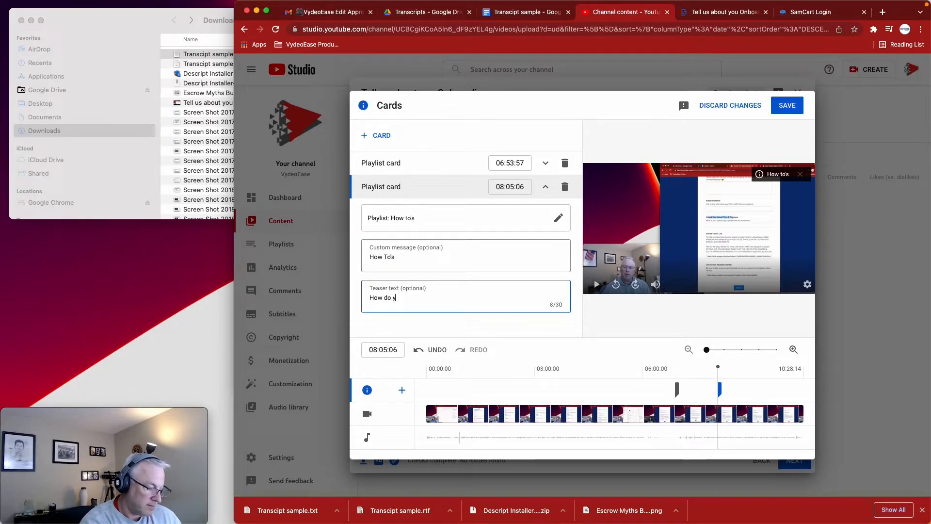
{"action": "type", "text": "ou?"}
{"action": "key", "text": "BackSpace"}
{"action": "type", "text": "..."}
{"action": "left_click", "coordinate": [562, 141]}
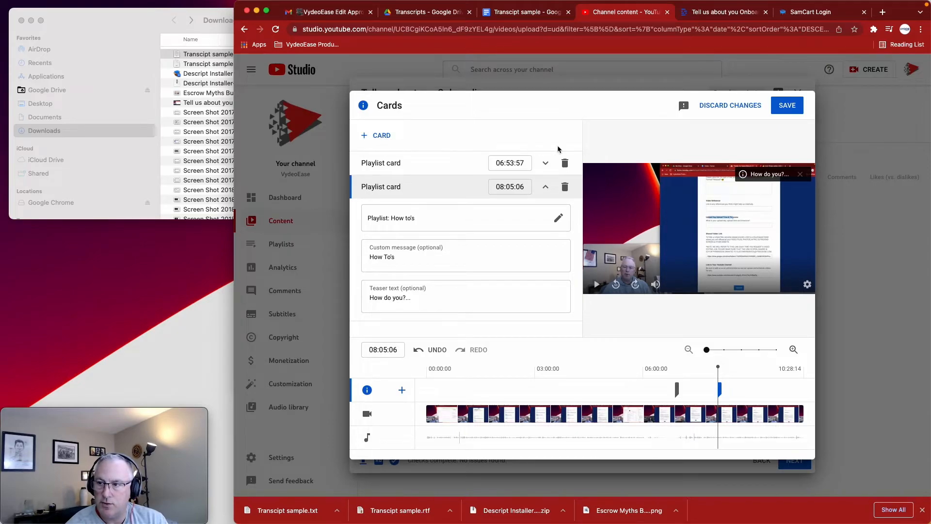
Save the two playlist cards and choose scheduled publishing in the video's visibility settings
{"action": "left_click", "coordinate": [786, 112]}
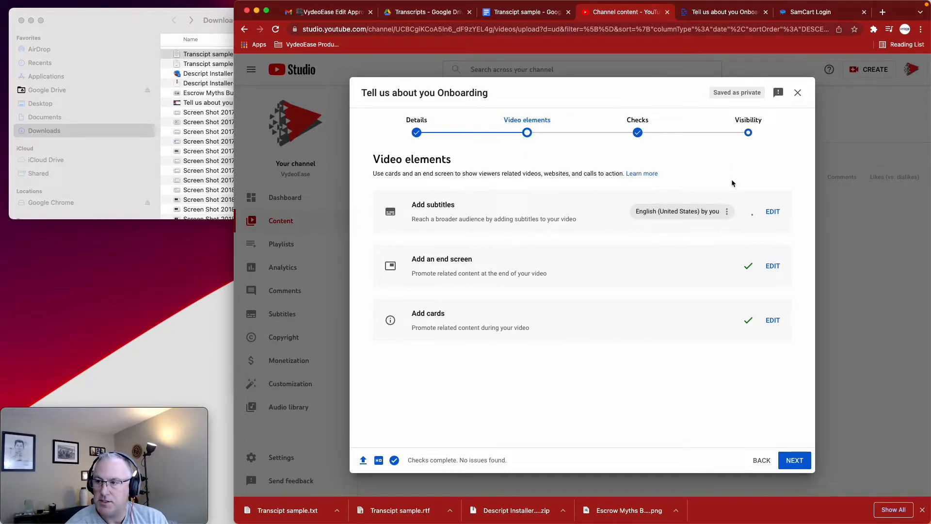
{"action": "left_click", "coordinate": [747, 128]}
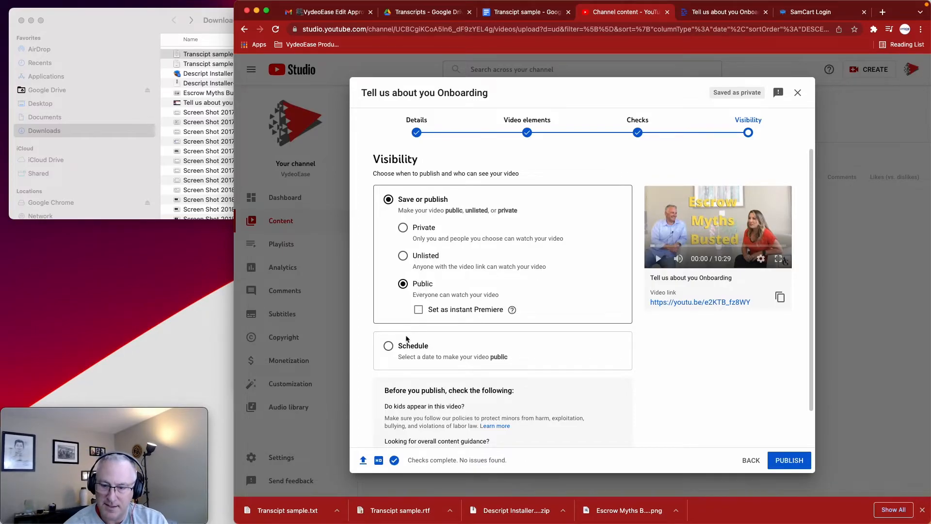
{"action": "left_click", "coordinate": [389, 346]}
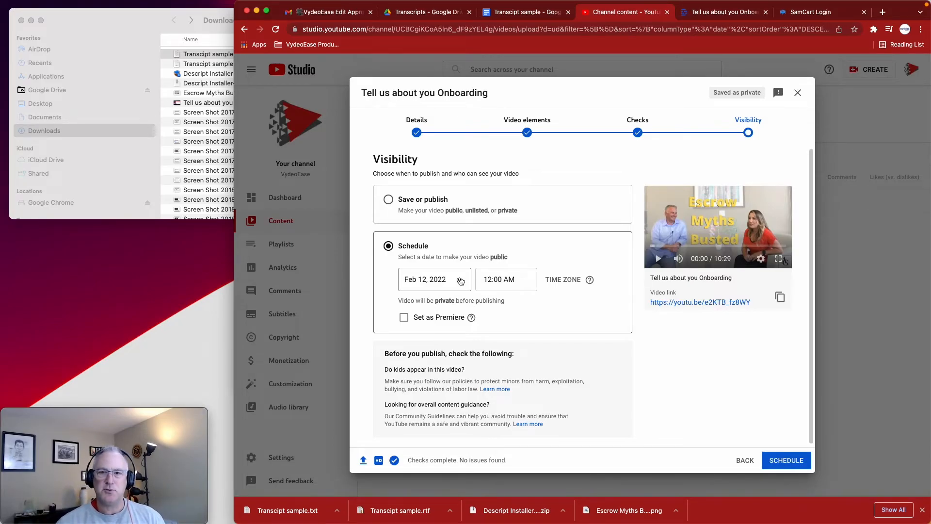
{"action": "key", "text": "super+grave"}
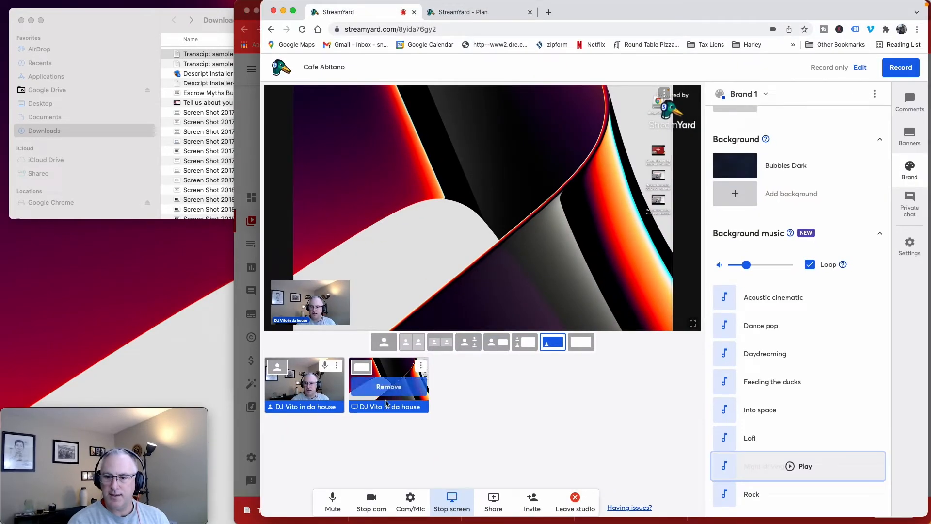
{"action": "left_click", "coordinate": [246, 128]}
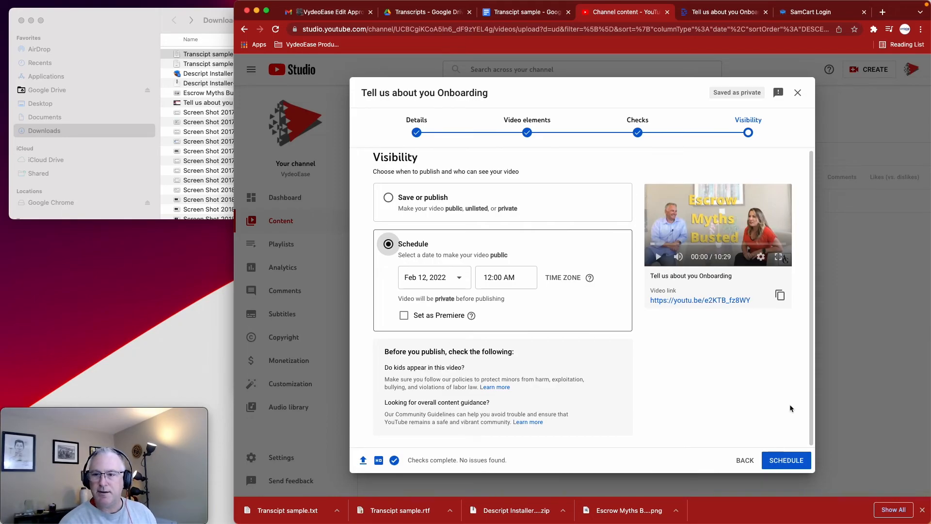
Schedule the video to go public on February 12, 2022 at 12:00 AM and dismiss the confirmation
{"action": "left_click", "coordinate": [771, 456]}
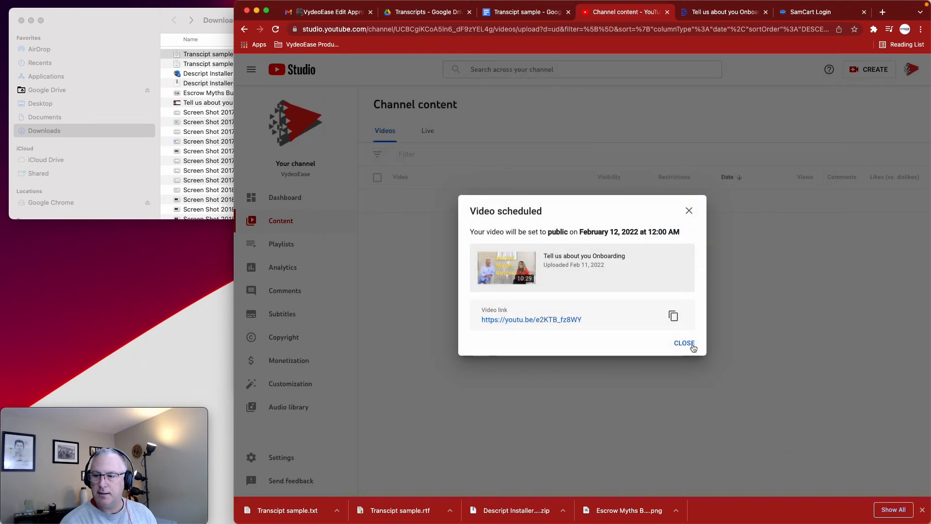
{"action": "left_click", "coordinate": [685, 343]}
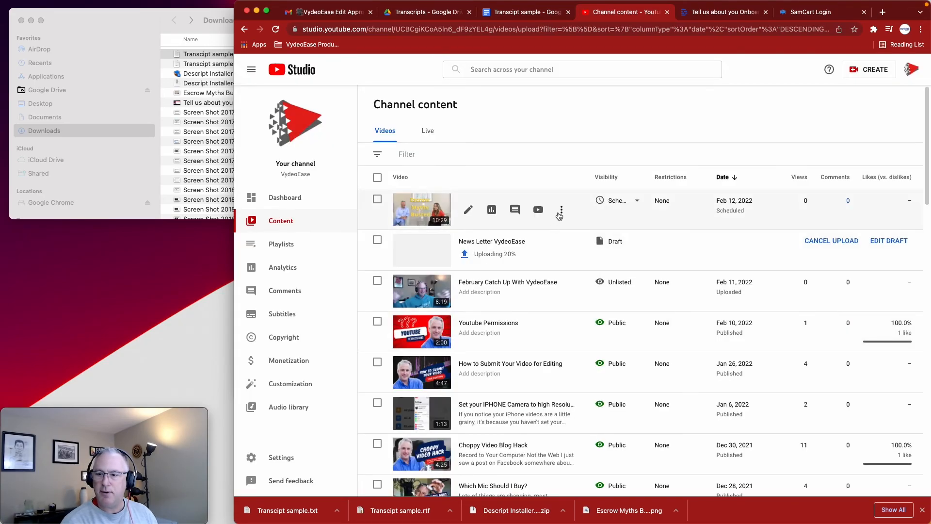
Permanently delete the scheduled "Tell us about you Onboarding" video, acknowledging that the deletion can't be undone
{"action": "left_click", "coordinate": [561, 210]}
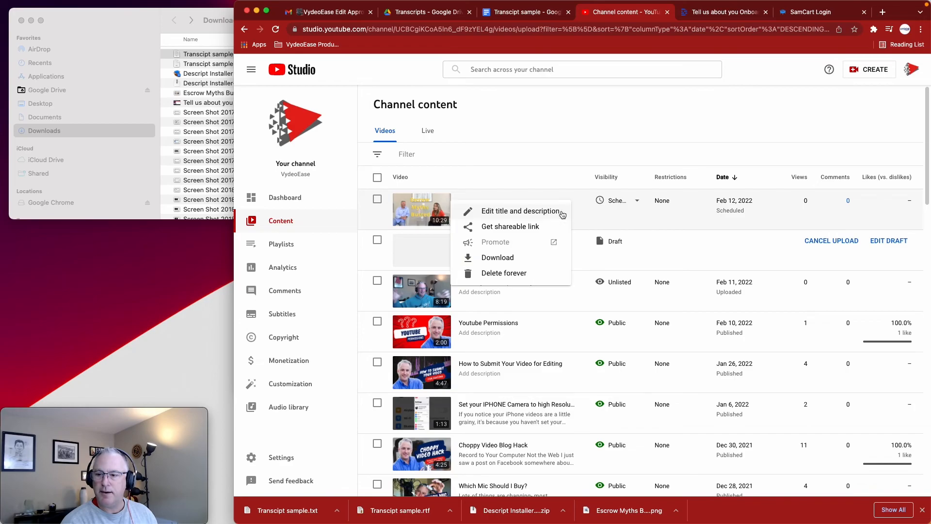
{"action": "left_click", "coordinate": [529, 273]}
{"action": "left_click", "coordinate": [462, 304]}
{"action": "left_click", "coordinate": [667, 334]}
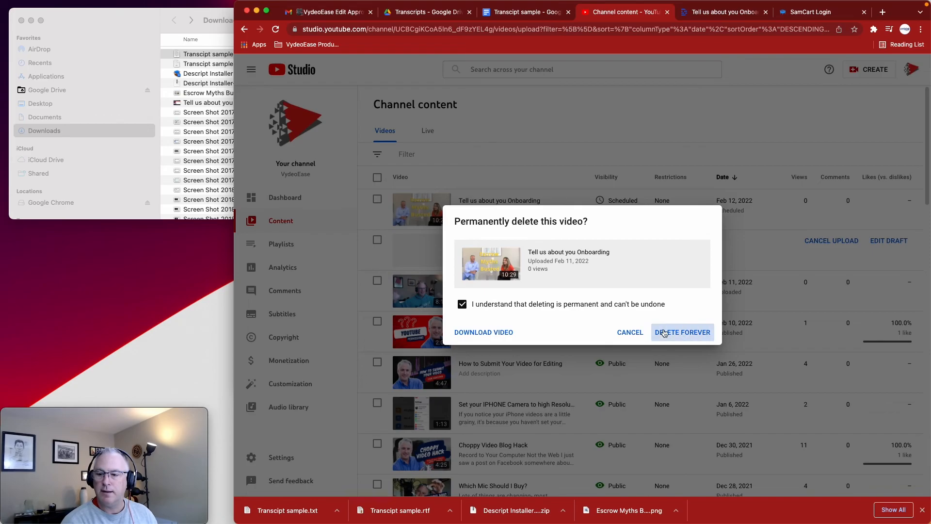